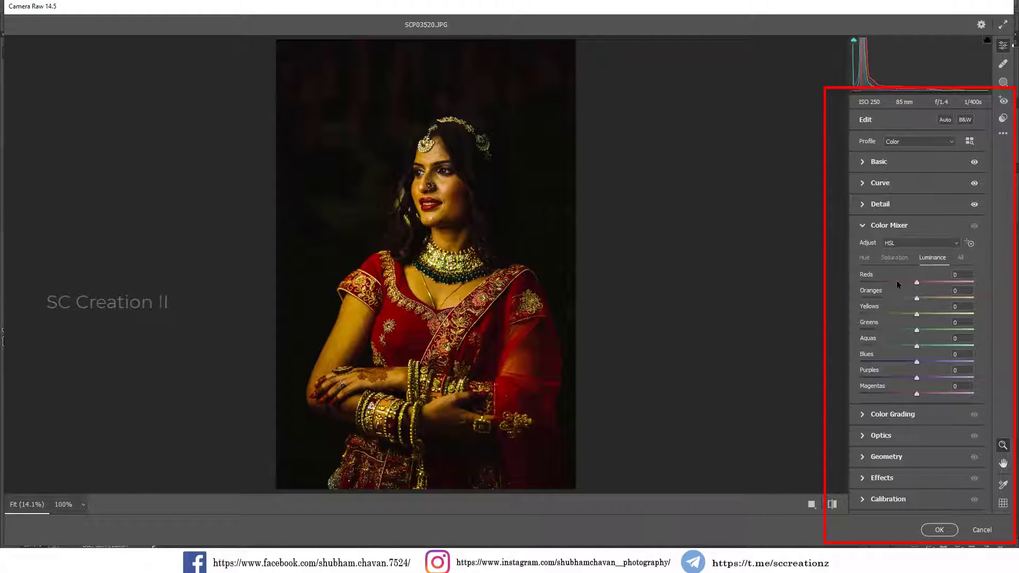
# In the Color Mixer, set the hue of Reds to +31 and Oranges to -4, and shift the Yellows and Greens hues.
pyautogui.click(861, 258)
pyautogui.moveTo(917, 282)
pyautogui.mouseDown()
pyautogui.moveTo(935, 283)
pyautogui.moveTo(915, 299)
pyautogui.mouseUp()
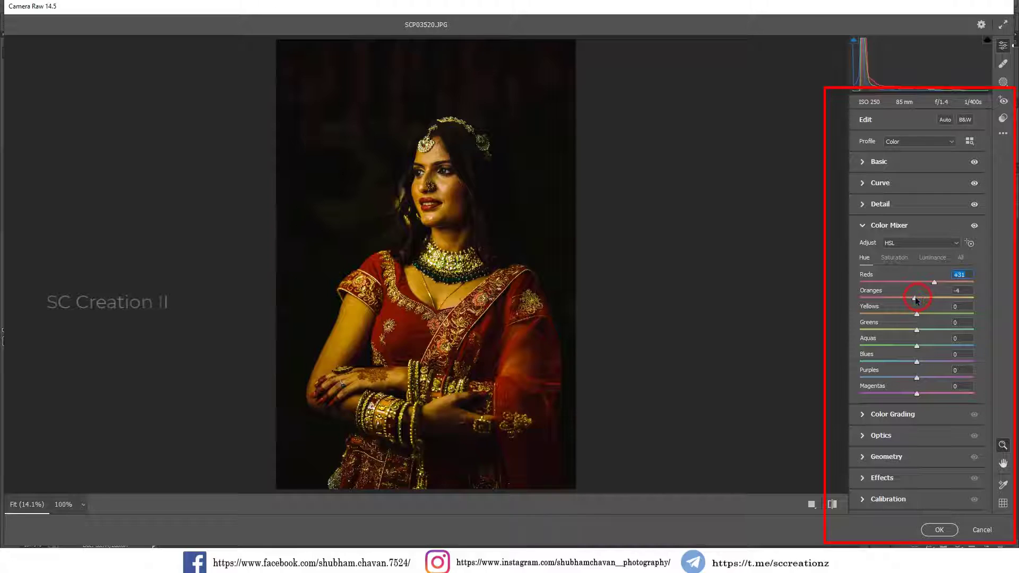
pyautogui.moveTo(917, 314); pyautogui.dragTo(951, 332)
# Set the saturation of Oranges to -44, Yellows -65, Greens -86, Aquas -86, Blues -79, and Purples and Magentas -100.
pyautogui.click(906, 259)
pyautogui.click(903, 298)
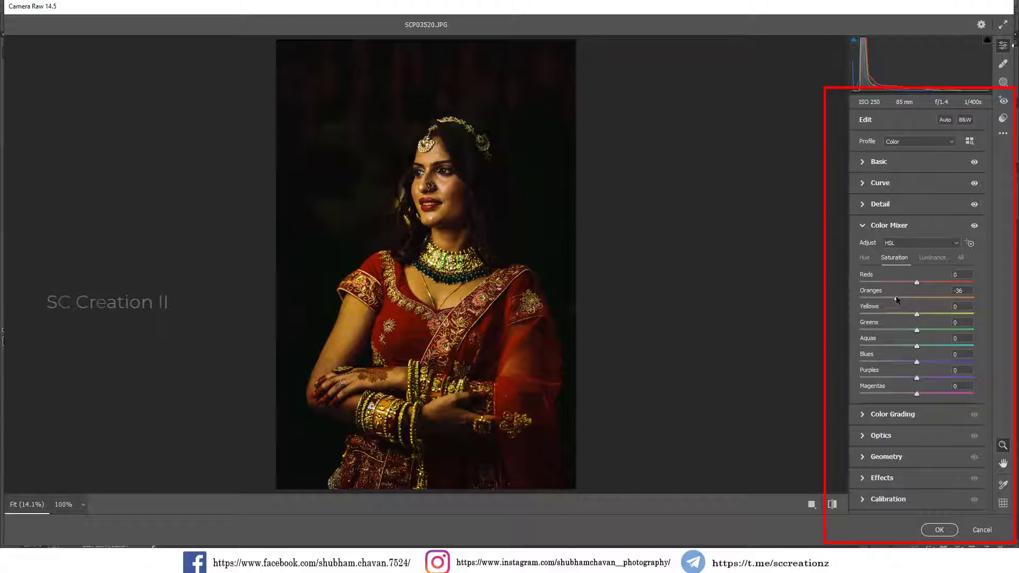
pyautogui.moveTo(896, 296); pyautogui.dragTo(893, 296)
pyautogui.moveTo(889, 315); pyautogui.dragTo(882, 316)
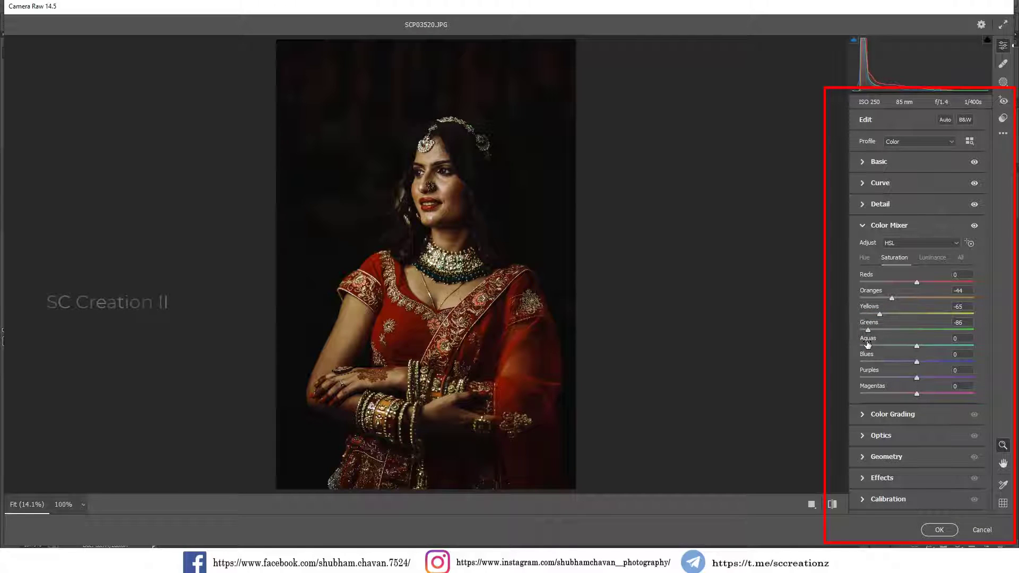
pyautogui.click(869, 346)
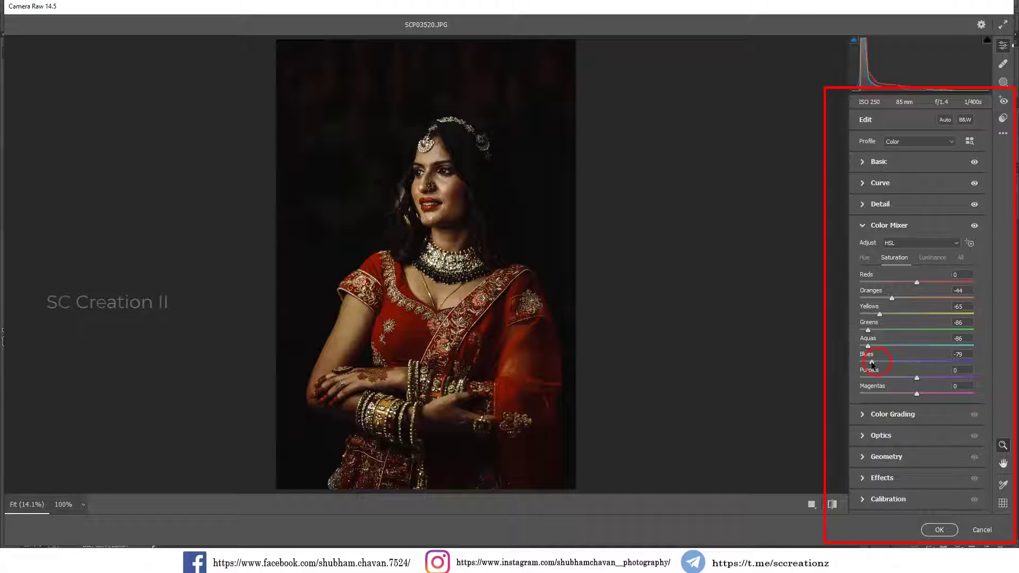
pyautogui.moveTo(873, 377); pyautogui.dragTo(860, 394)
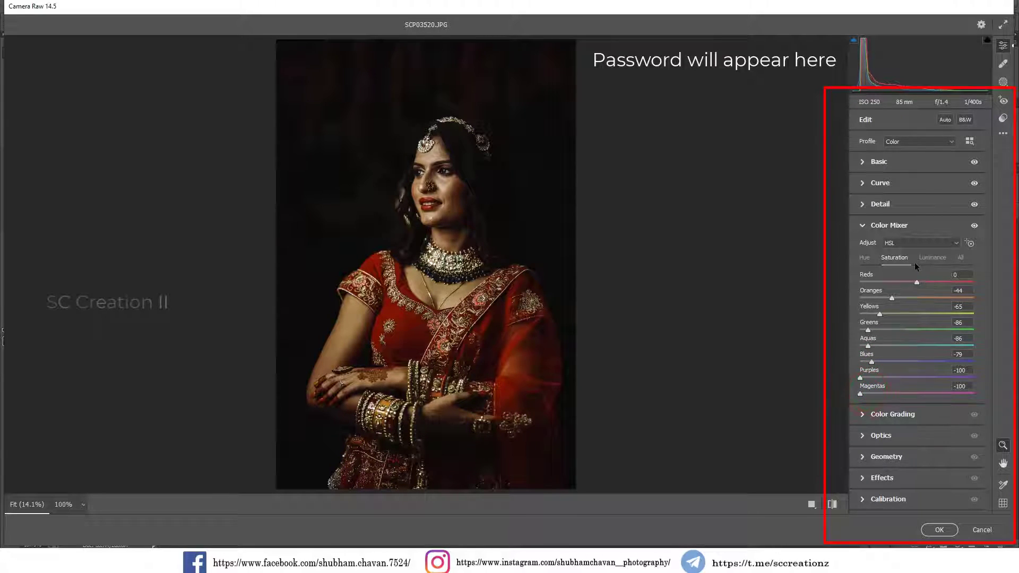
# Set the luminance of Reds to -19, Oranges +28, Greens -31 and Blues -29, and set Vignetting to -7.
pyautogui.click(930, 258)
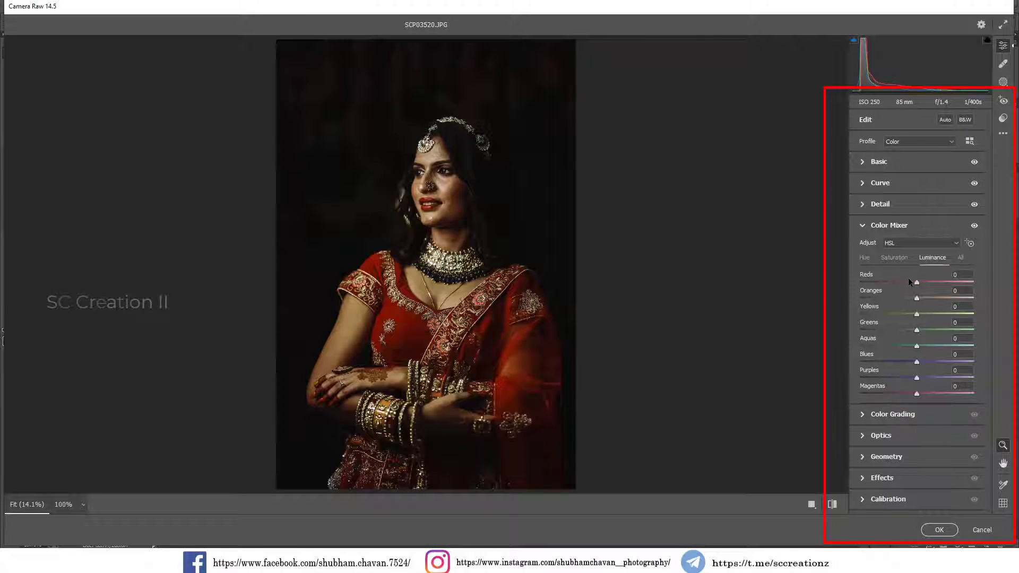
pyautogui.moveTo(922, 287); pyautogui.dragTo(903, 332)
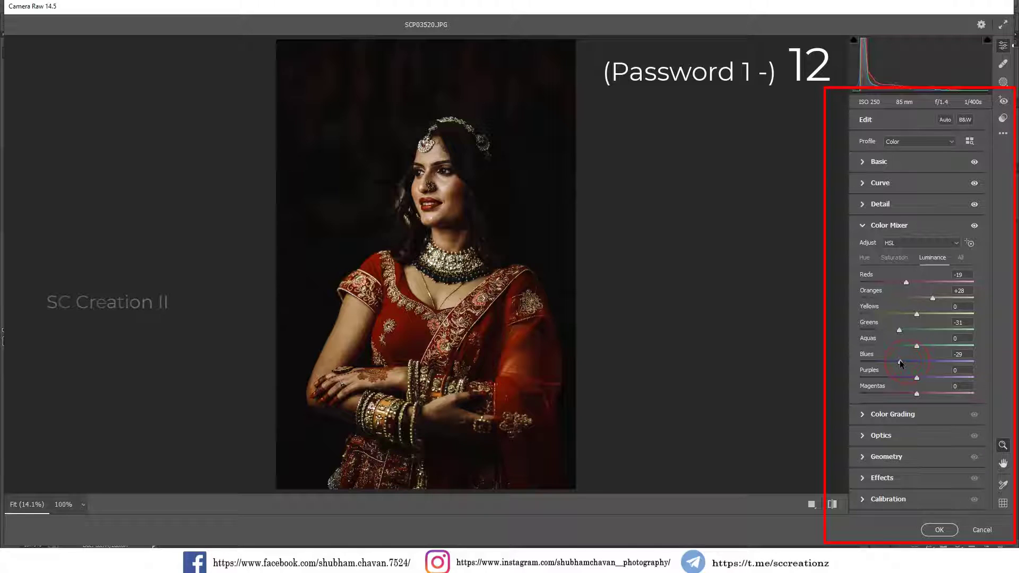
pyautogui.click(455, 198)
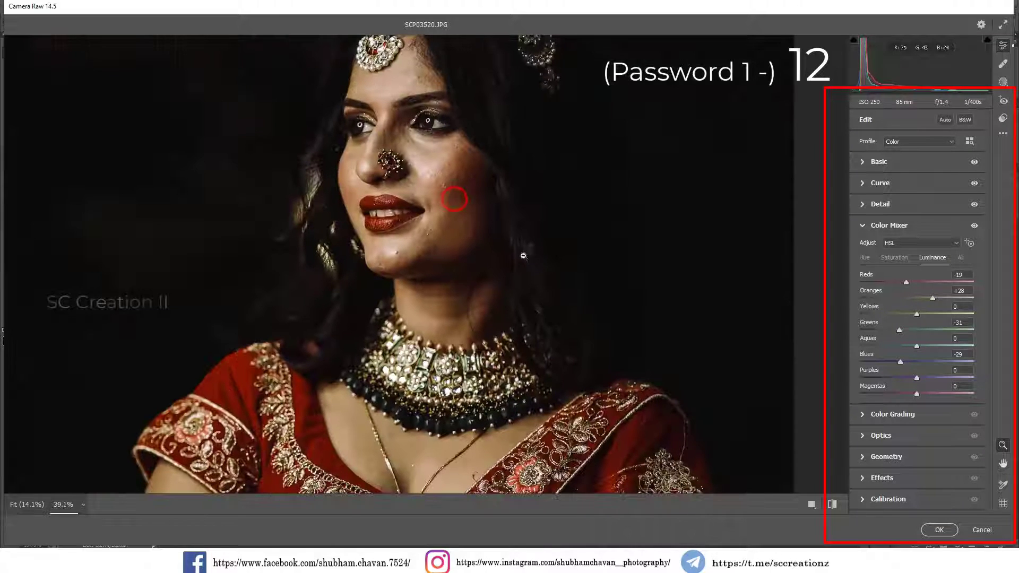
pyautogui.keyDown('alt'); pyautogui.click(477, 210); pyautogui.keyUp('alt')
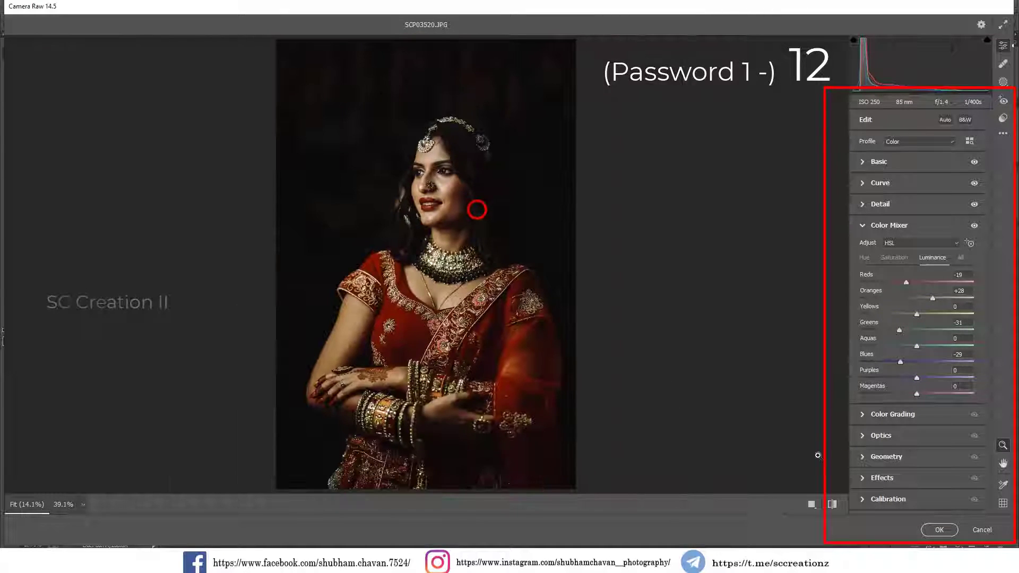
pyautogui.click(877, 480)
pyautogui.moveTo(916, 358); pyautogui.dragTo(912, 358)
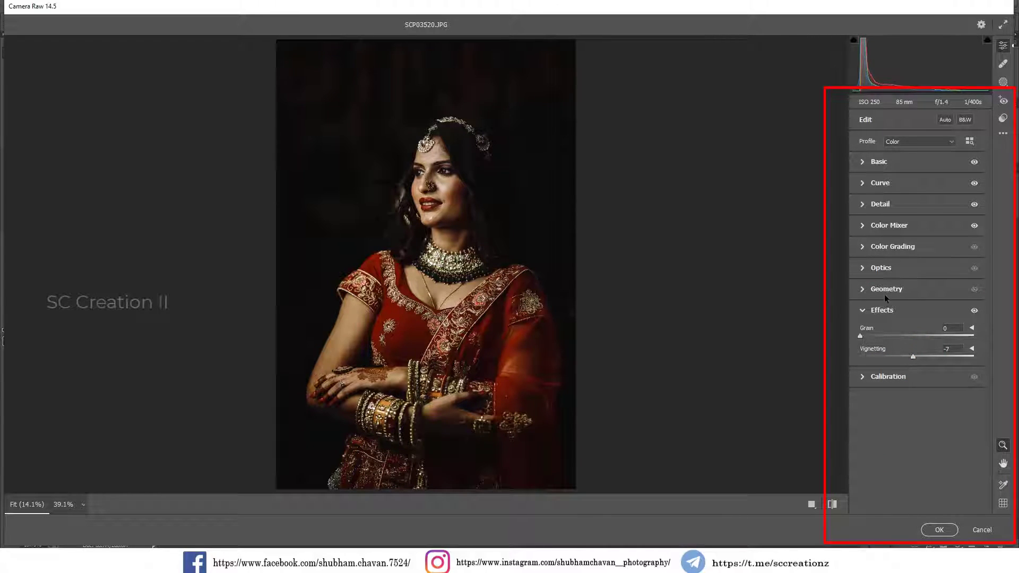
# Color grade the shadows with hue 234 and a small amount of saturation, and raise Blending to its maximum.
pyautogui.click(879, 249)
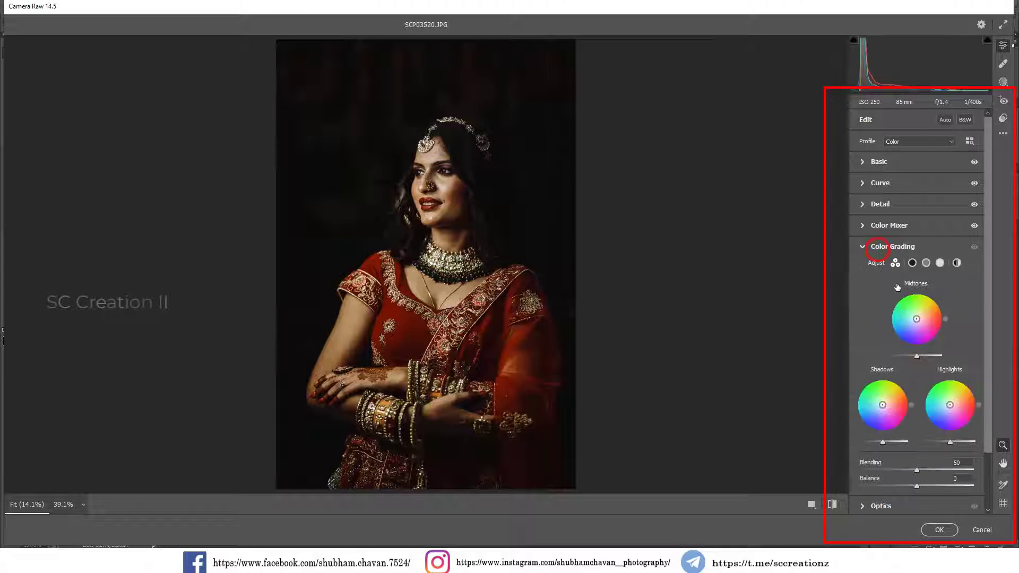
pyautogui.click(913, 262)
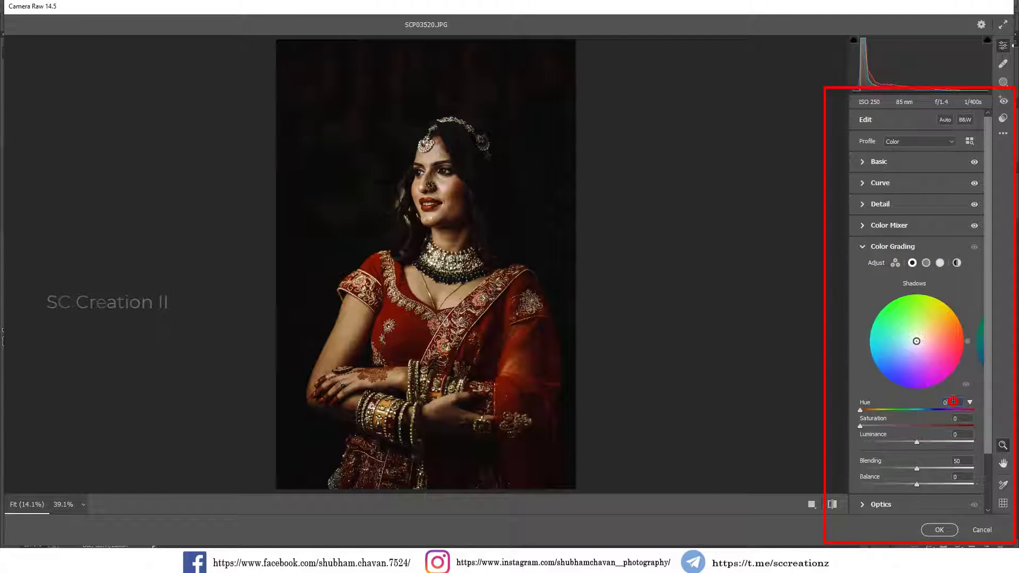
pyautogui.write('324')
pyautogui.press('BackSpace')
pyautogui.press('BackSpace')
pyautogui.write('60')
pyautogui.moveTo(972, 413); pyautogui.dragTo(933, 412)
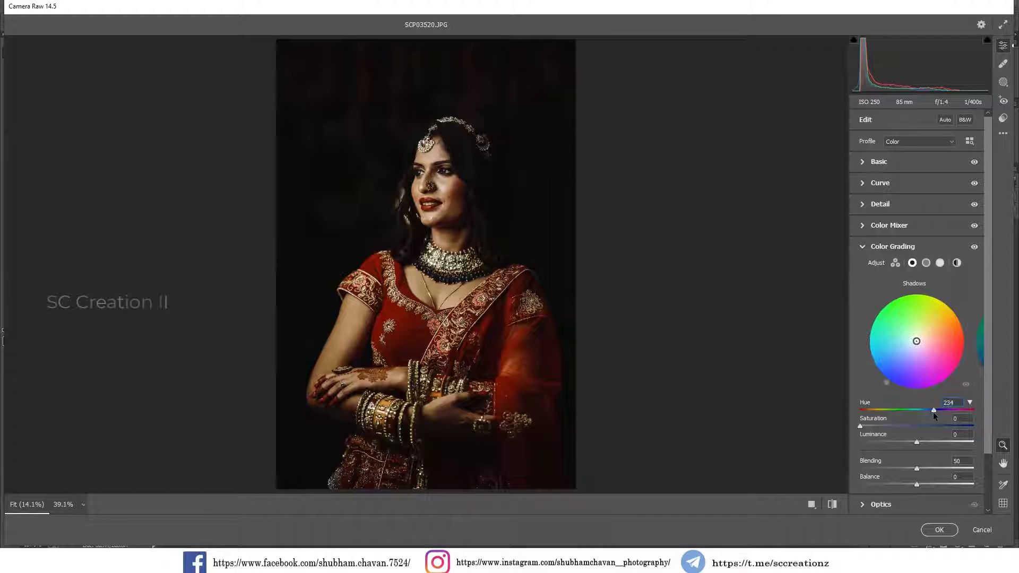
pyautogui.moveTo(863, 427); pyautogui.dragTo(874, 428)
pyautogui.moveTo(917, 469); pyautogui.dragTo(973, 469)
pyautogui.click(885, 249)
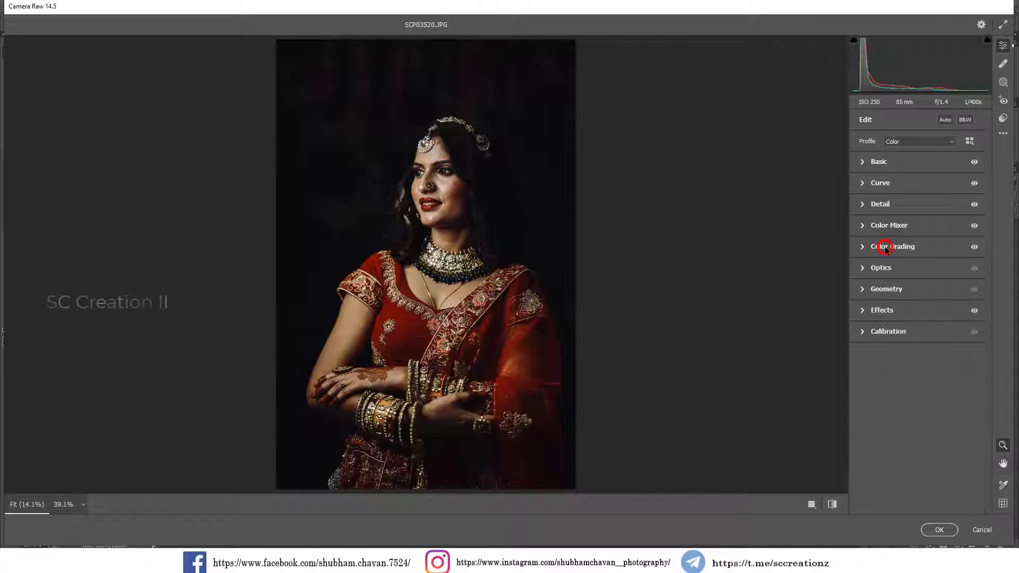
# Raise the Blue Primary saturation moderately in the Calibration settings.
pyautogui.click(888, 332)
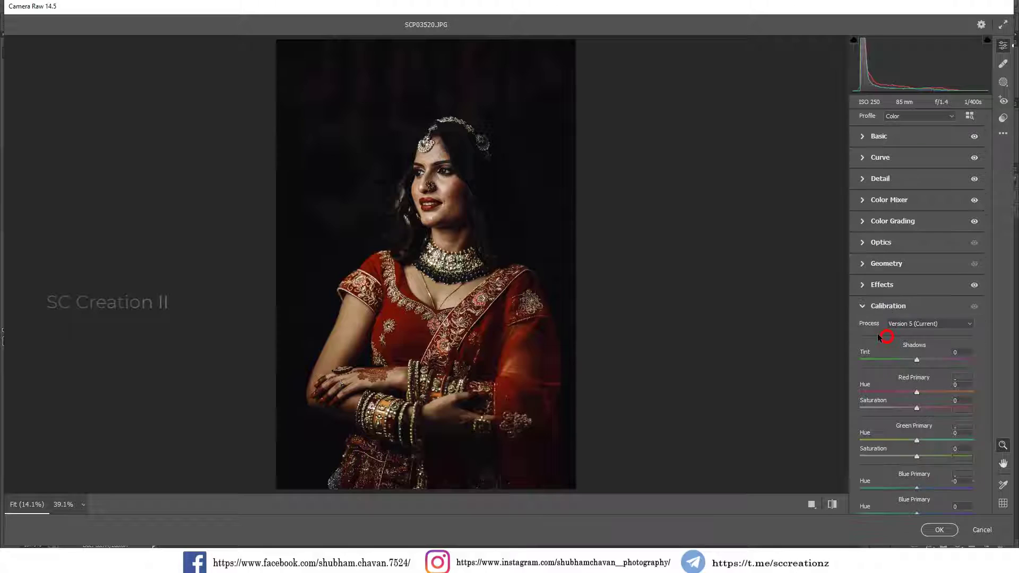
pyautogui.moveTo(918, 504)
pyautogui.mouseDown()
pyautogui.moveTo(949, 505)
pyautogui.moveTo(891, 502)
pyautogui.moveTo(935, 502)
pyautogui.mouseUp()
pyautogui.click(876, 307)
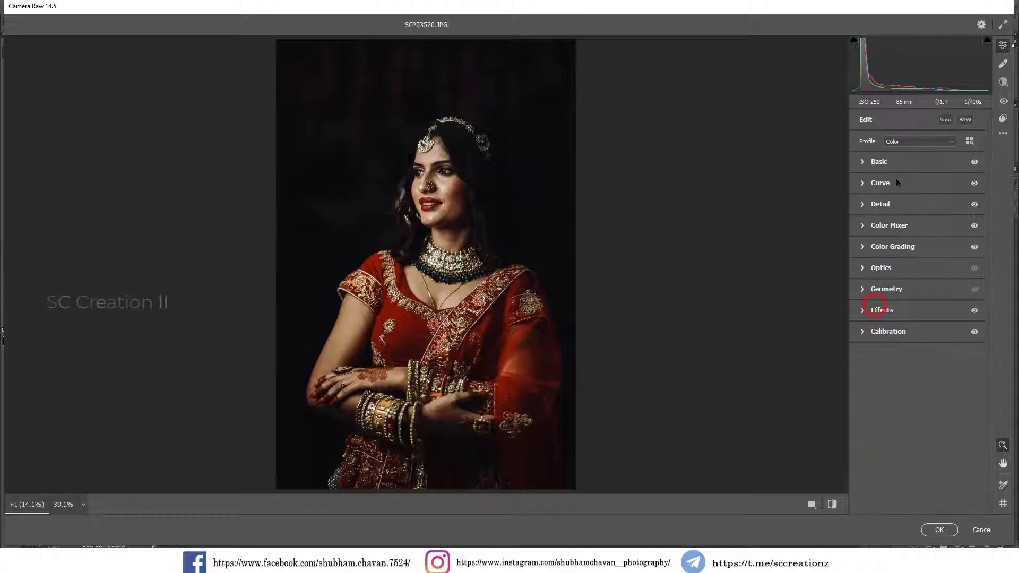
# In the parametric curve, set Highlights to +7 and Lights to +19, and raise Darks and Shadows slightly.
pyautogui.click(881, 182)
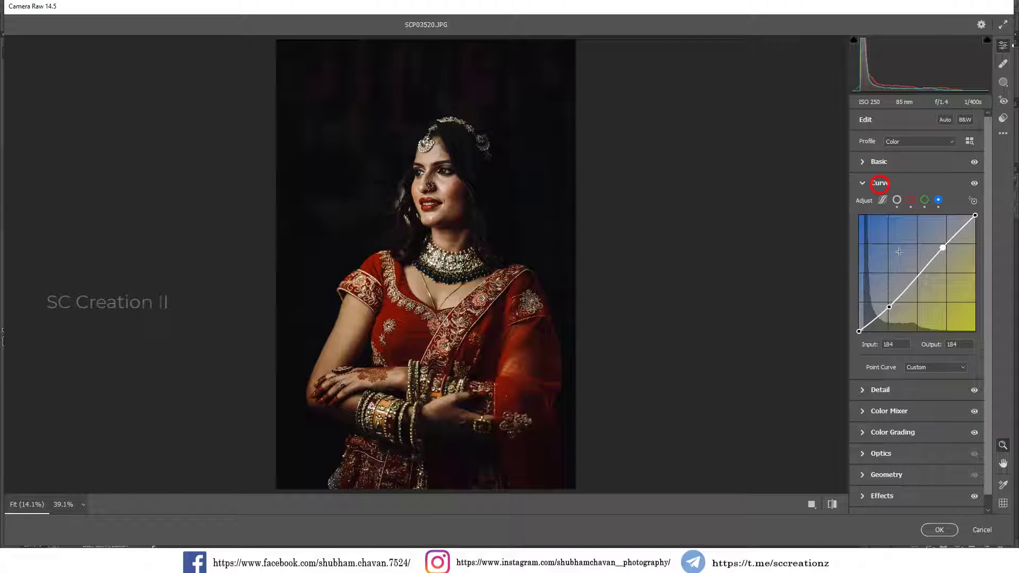
pyautogui.click(882, 199)
pyautogui.moveTo(920, 380)
pyautogui.mouseDown()
pyautogui.moveTo(931, 377)
pyautogui.moveTo(922, 364)
pyautogui.mouseUp()
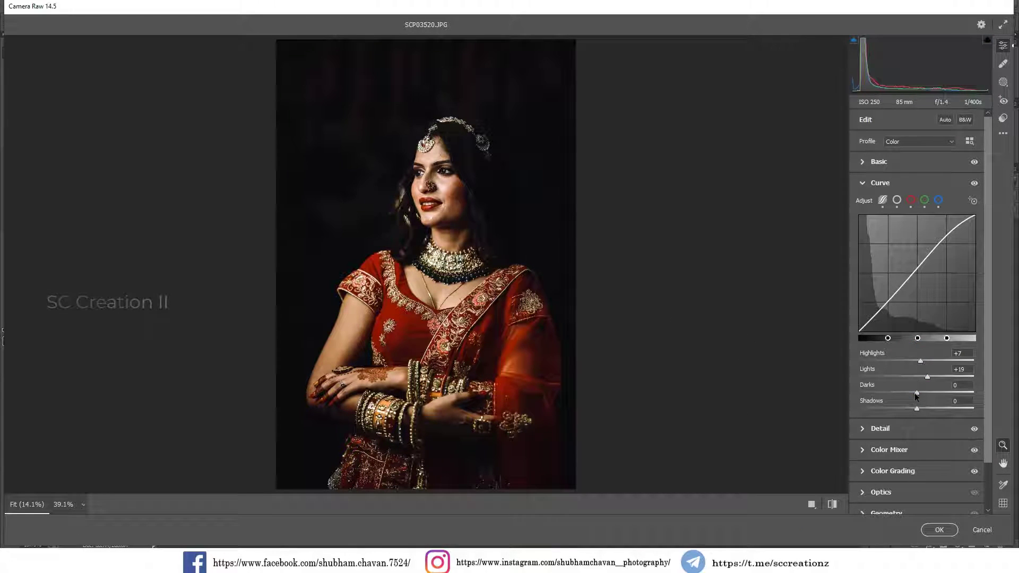
pyautogui.moveTo(919, 408)
pyautogui.mouseDown()
pyautogui.moveTo(941, 407)
pyautogui.moveTo(909, 394)
pyautogui.moveTo(921, 397)
pyautogui.mouseUp()
# Set the Basic Shadows adjustment to +55 and check the face up close.
pyautogui.click(872, 162)
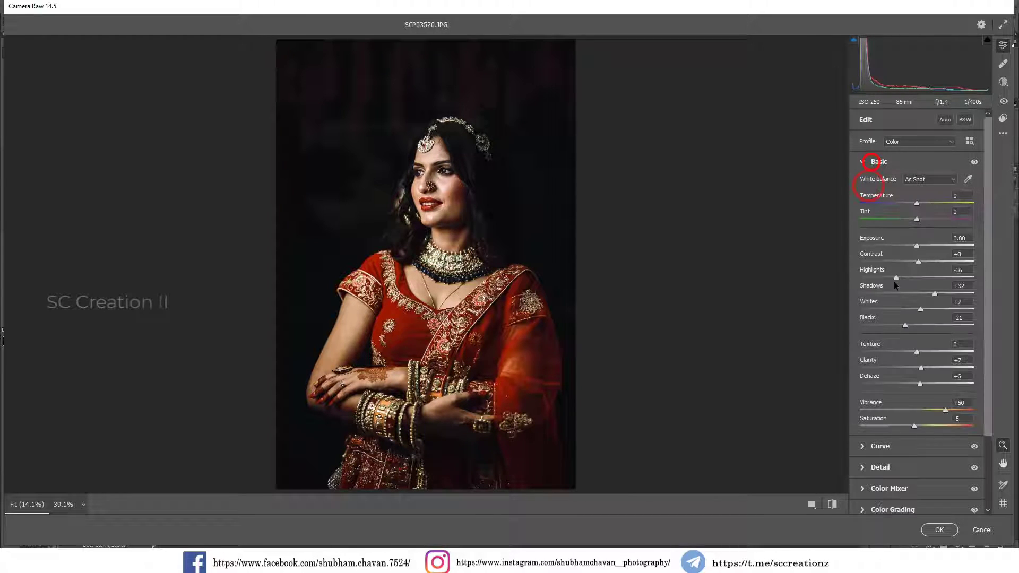
pyautogui.moveTo(897, 277); pyautogui.dragTo(948, 291)
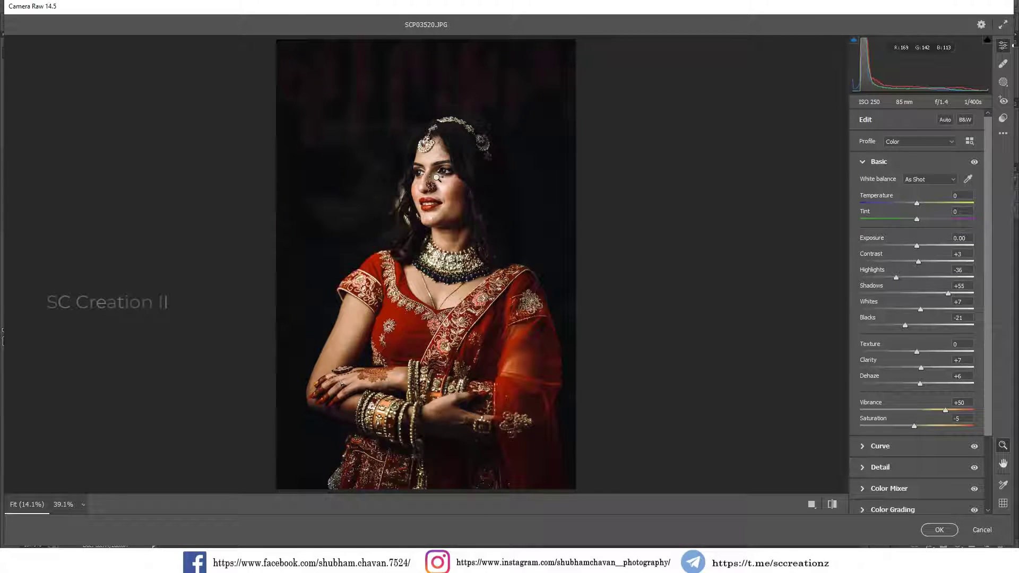
pyautogui.moveTo(436, 176); pyautogui.dragTo(493, 232)
pyautogui.click(482, 223)
# Compare the before and after versions of the portrait and apply the Camera Raw adjustments to the top layer.
pyautogui.click(811, 504)
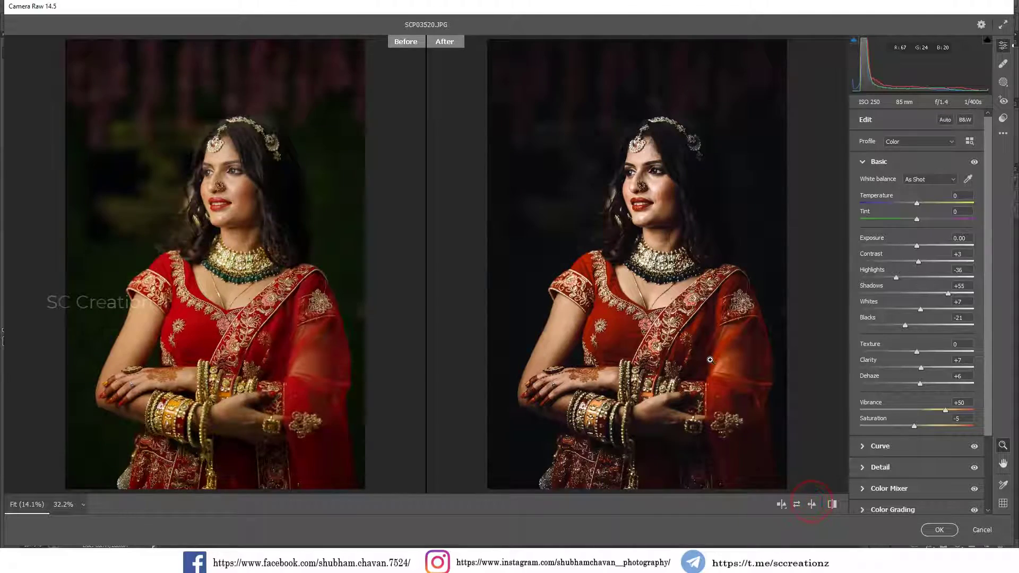
pyautogui.moveTo(660, 195); pyautogui.dragTo(675, 204)
pyautogui.click(657, 174)
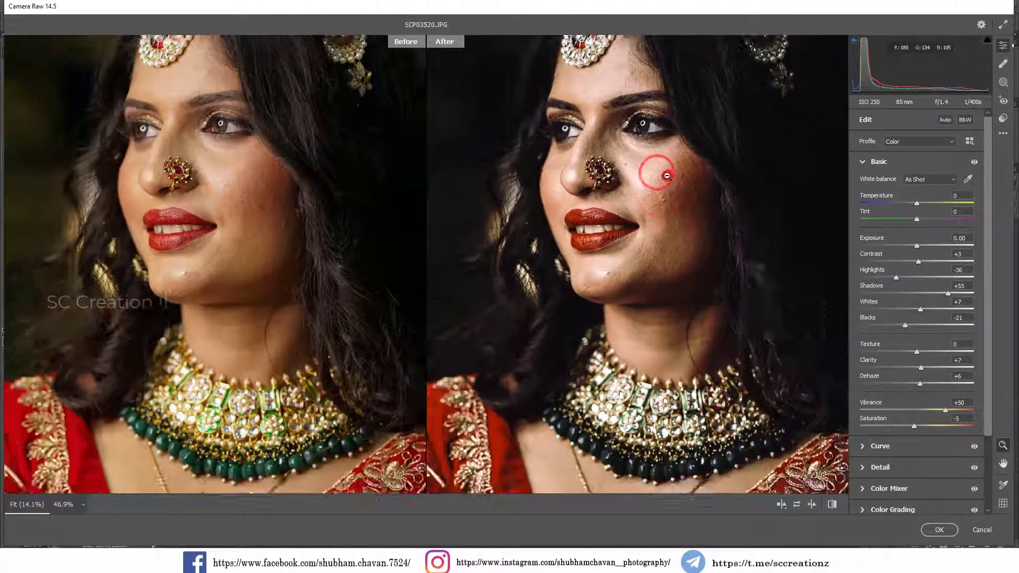
pyautogui.click(934, 530)
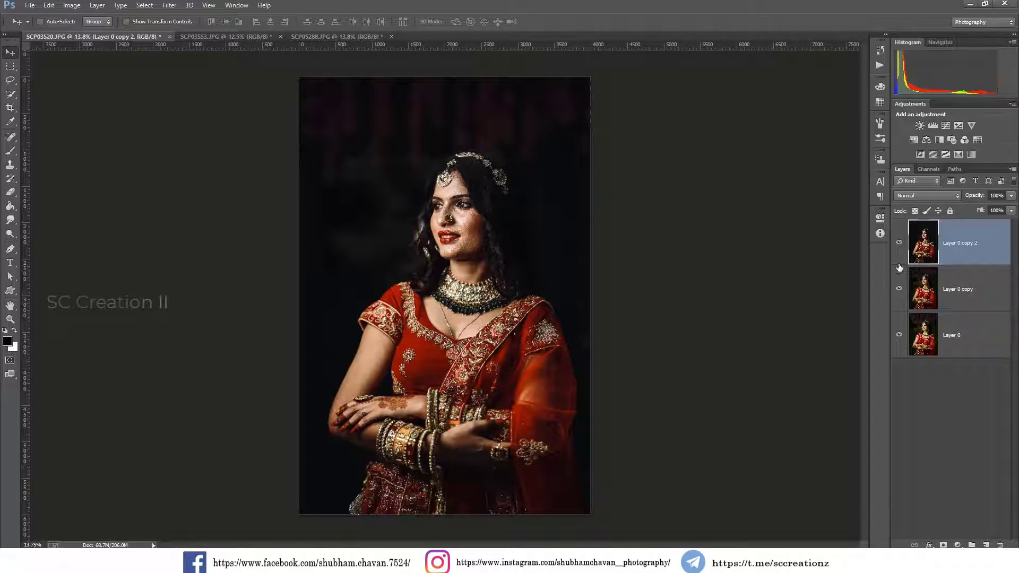
pyautogui.click(899, 246)
pyautogui.click(899, 247)
# Remove the first blemishes on the woman's cheek with the Spot Healing Brush.
pyautogui.scroll(12, 483, 205)
pyautogui.scroll(6, 407, 198)
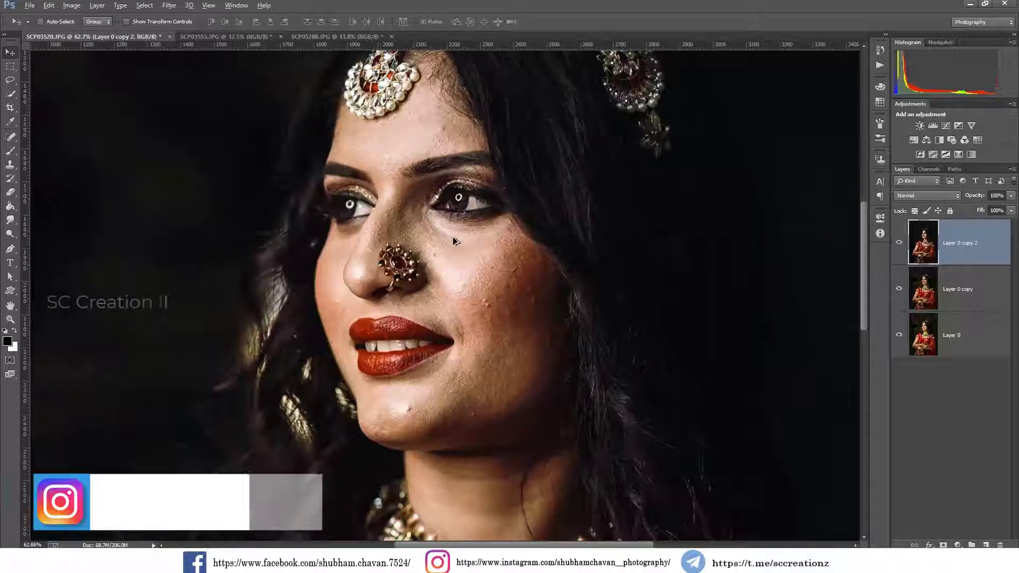
pyautogui.press('j')
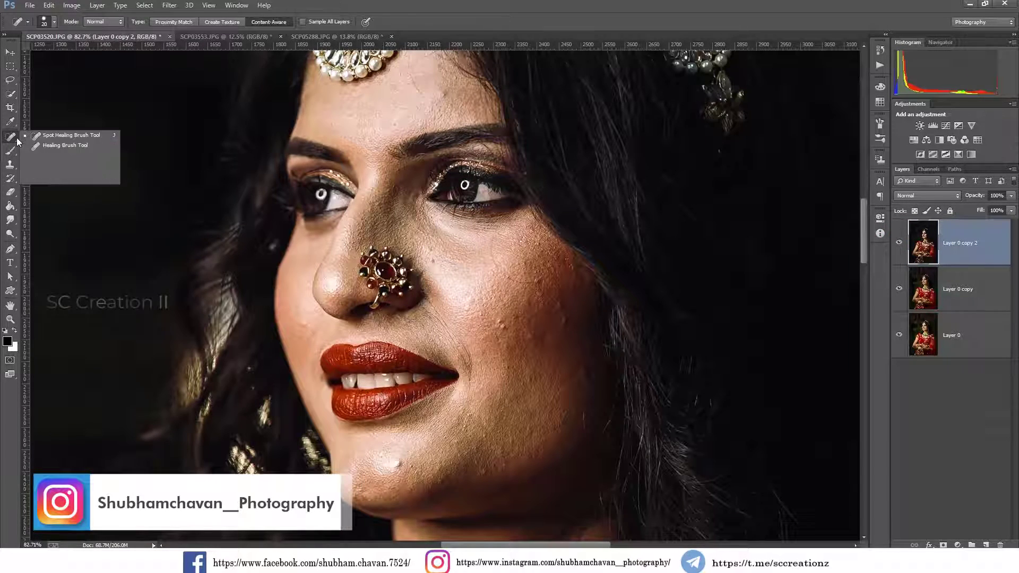
pyautogui.hotkey('ctrl', '+')
pyautogui.click(509, 321)
pyautogui.click(502, 317)
# Set the healing brush size to 27 px and remove the remaining blemishes on the cheek, jaw and chin.
pyautogui.rightClick(517, 316)
pyautogui.moveTo(566, 332); pyautogui.dragTo(567, 331)
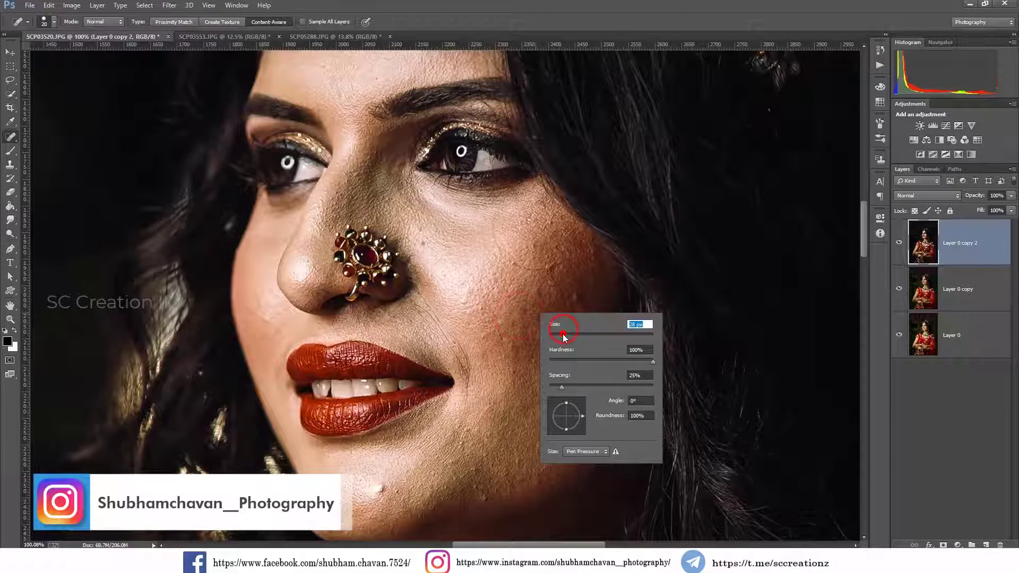
pyautogui.moveTo(496, 226)
pyautogui.mouseDown()
pyautogui.moveTo(519, 267)
pyautogui.moveTo(561, 264)
pyautogui.moveTo(586, 328)
pyautogui.mouseUp()
pyautogui.moveTo(606, 376); pyautogui.dragTo(606, 387)
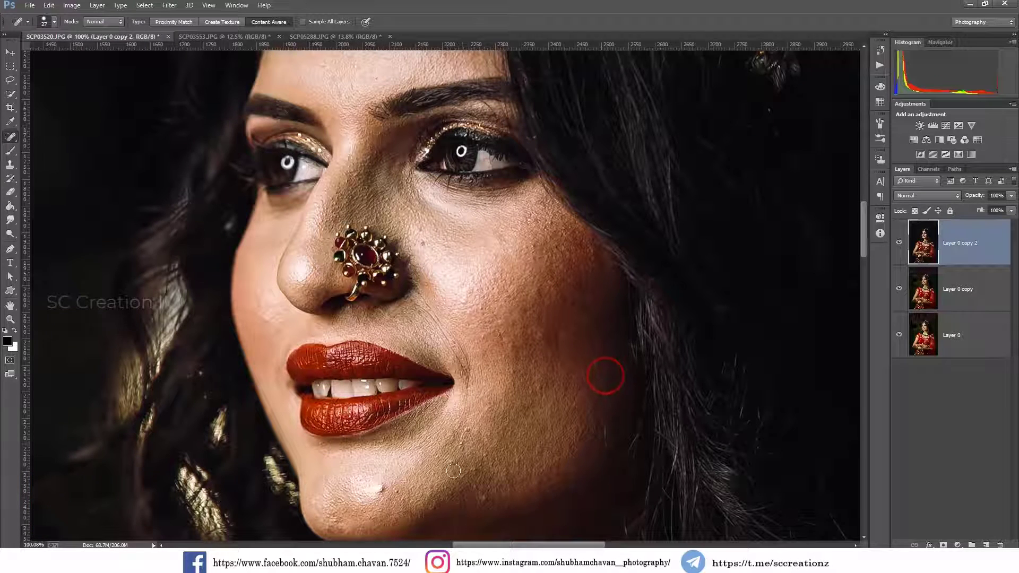
pyautogui.moveTo(387, 485); pyautogui.dragTo(403, 487)
pyautogui.moveTo(471, 435)
pyautogui.mouseDown()
pyautogui.moveTo(448, 475)
pyautogui.moveTo(481, 464)
pyautogui.moveTo(466, 467)
pyautogui.mouseUp()
pyautogui.click(475, 487)
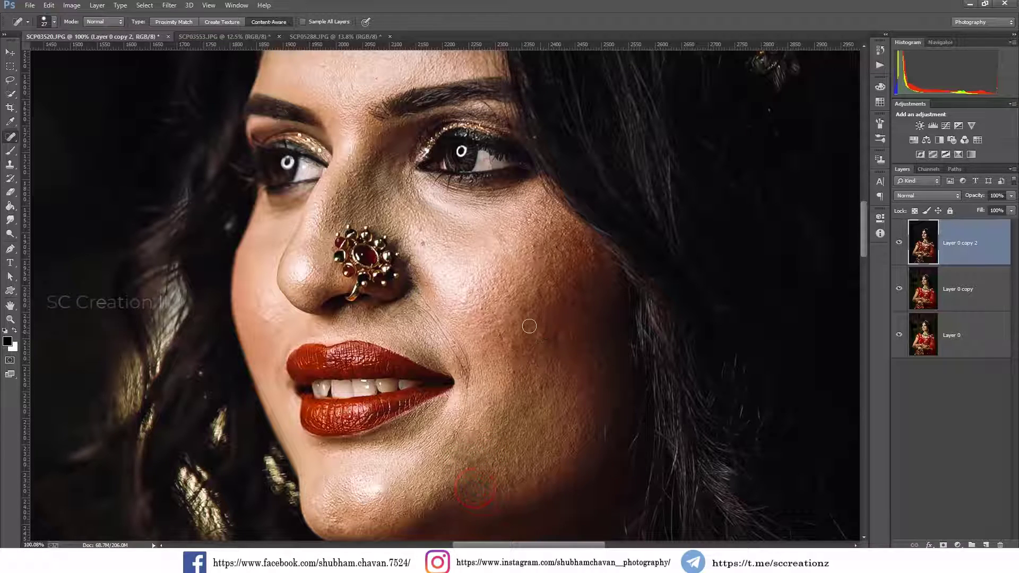
# Heal the spots under the eye, on the far cheek and across the forehead.
pyautogui.moveTo(425, 245); pyautogui.dragTo(423, 243)
pyautogui.moveTo(266, 320); pyautogui.dragTo(264, 316)
pyautogui.scroll(3, 369, 217)
pyautogui.scroll(5, 372, 215)
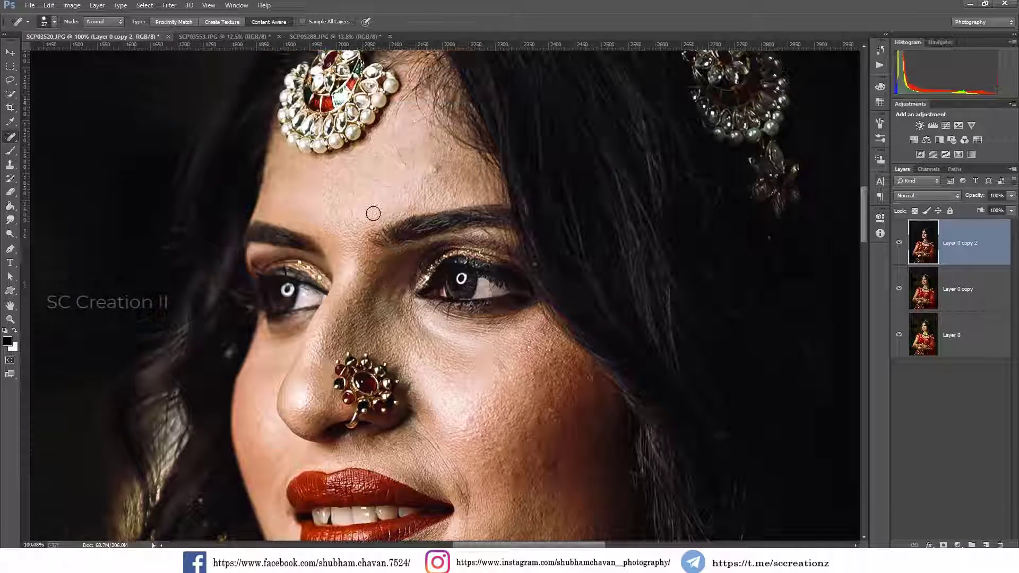
pyautogui.moveTo(428, 186); pyautogui.dragTo(391, 154)
pyautogui.moveTo(376, 216); pyautogui.dragTo(374, 217)
pyautogui.scroll(-1, 377, 217)
pyautogui.scroll(-6, 393, 221)
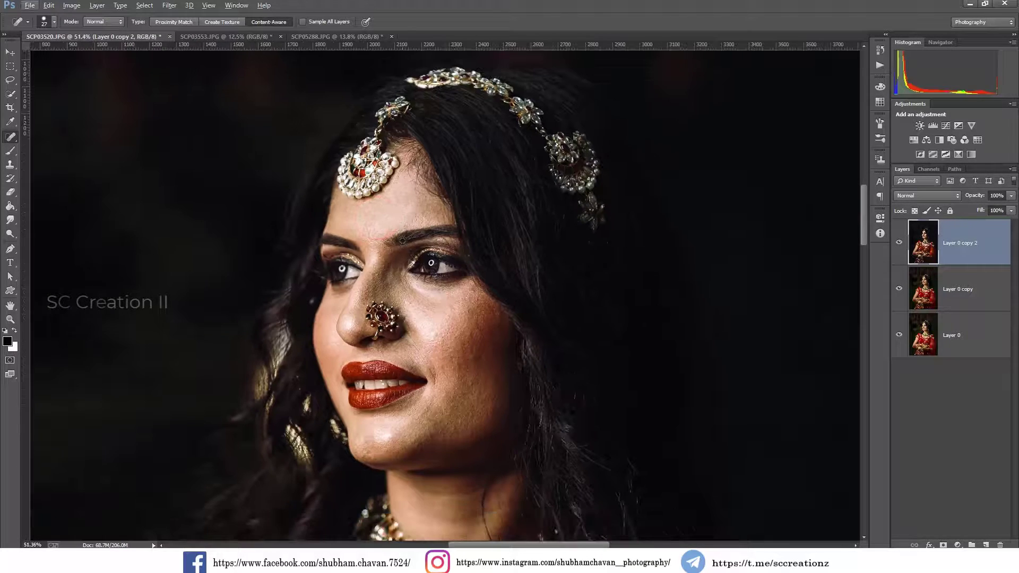
# Duplicate the retouched layer Layer 0 copy 2 within the same document.
pyautogui.click(169, 5)
pyautogui.click(364, 3)
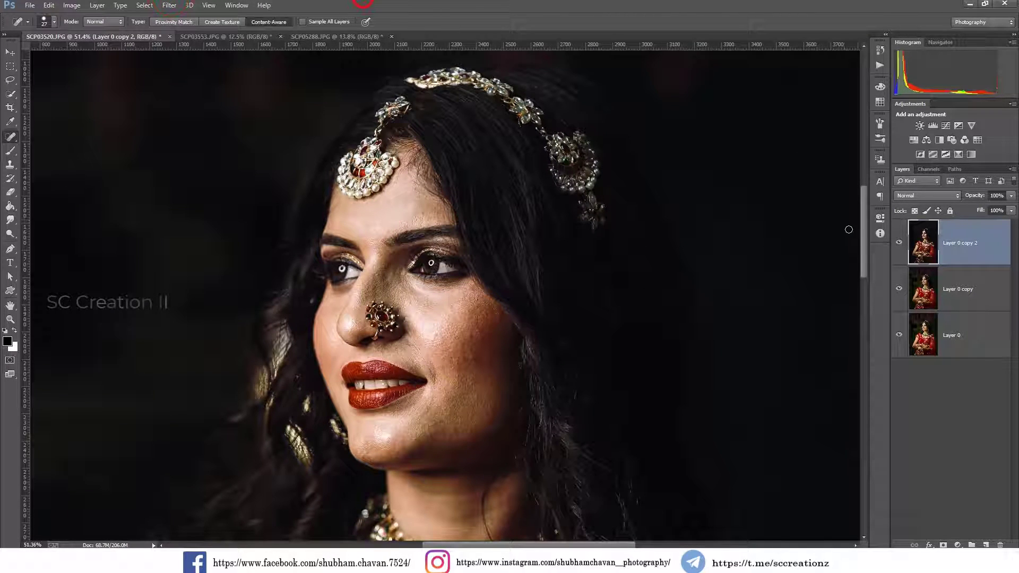
pyautogui.rightClick(975, 254)
pyautogui.click(857, 162)
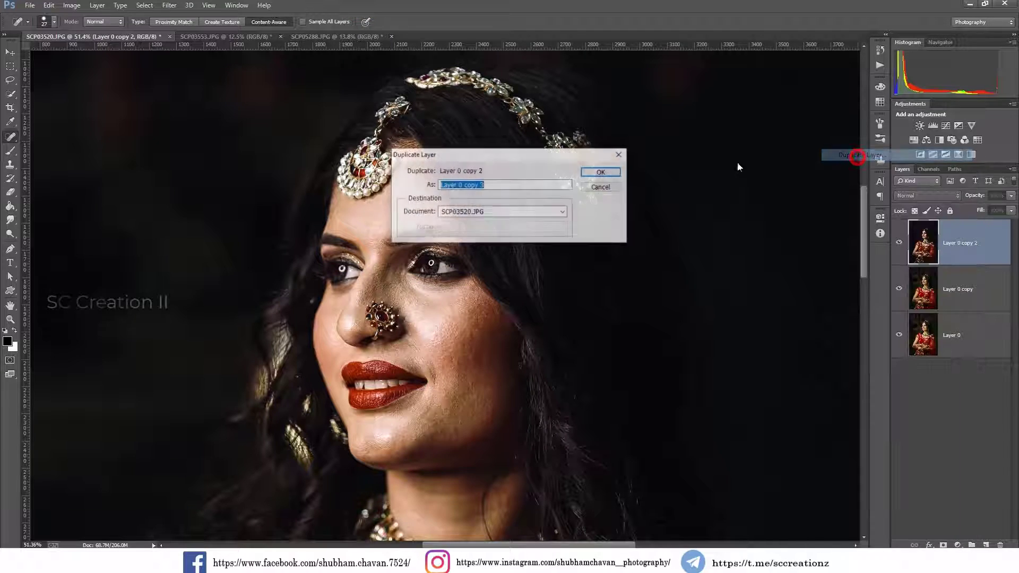
pyautogui.click(611, 171)
# Apply the Imagenomic Portraiture filter with the Smoothing: Medium preset to the duplicated layer, sampling the skin tone from the face.
pyautogui.click(169, 5)
pyautogui.click(223, 265)
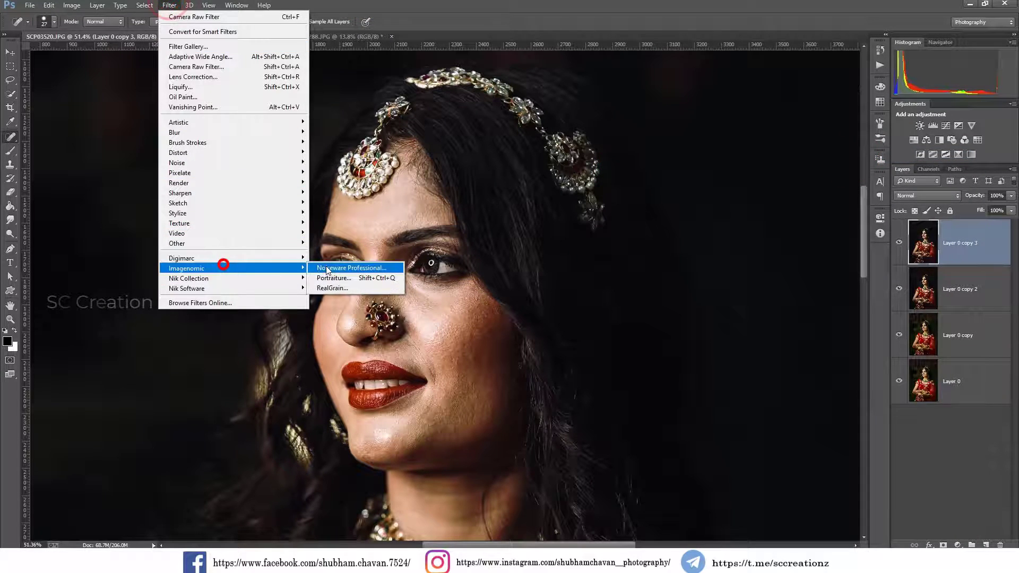
pyautogui.click(333, 278)
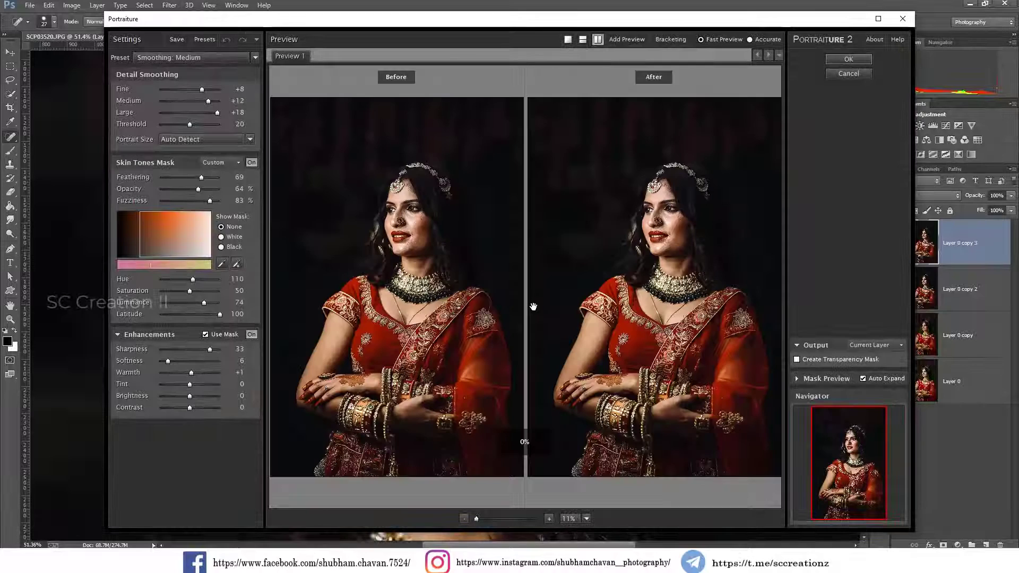
pyautogui.click(237, 264)
pyautogui.scroll(2, 659, 214)
pyautogui.click(658, 214)
pyautogui.press('Return')
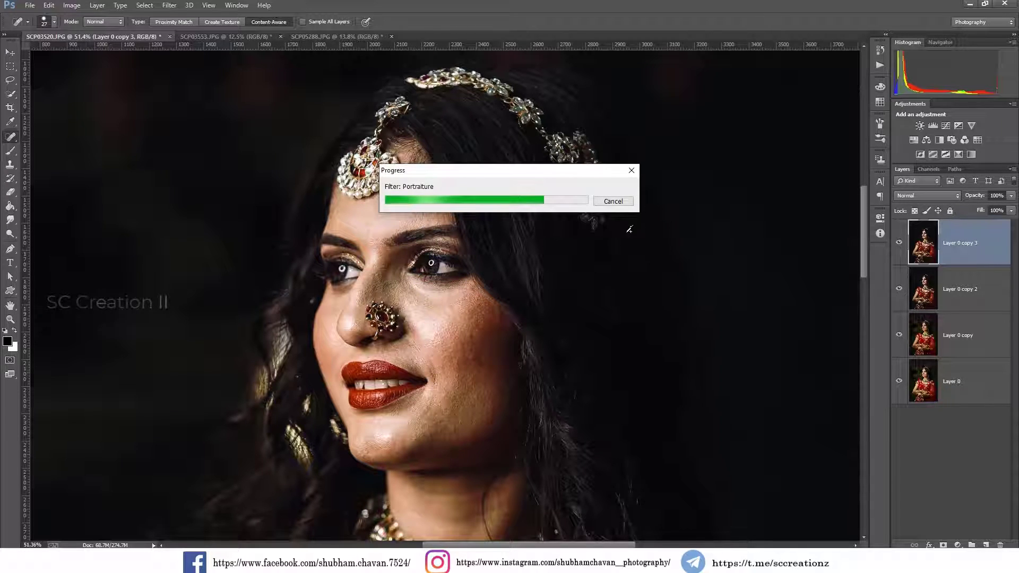
# Compare the face with and without the Portraiture smoothing by toggling the visibility of Layer 0 copy 3.
pyautogui.scroll(1, 491, 240)
pyautogui.scroll(-3, 491, 240)
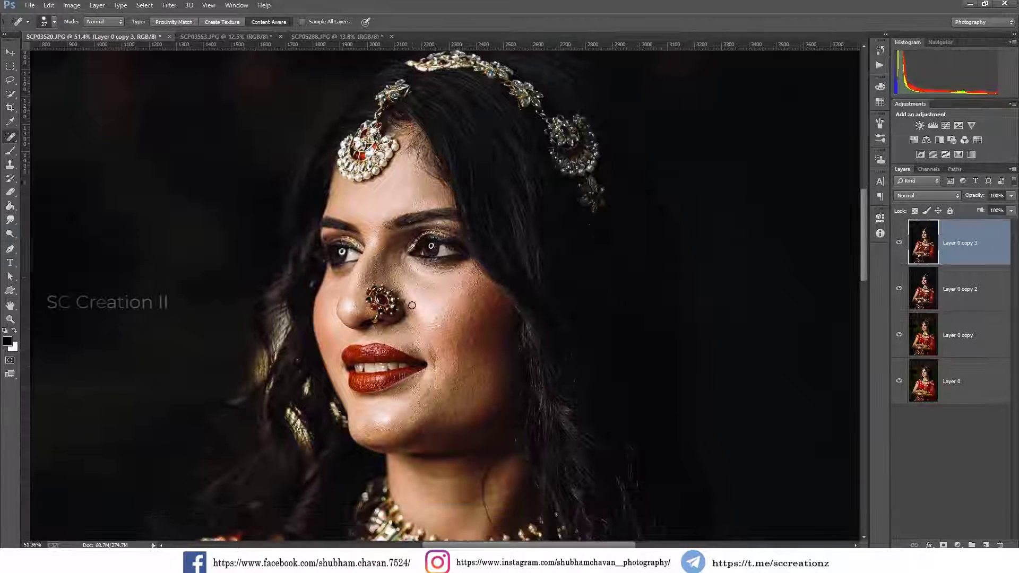
pyautogui.click(900, 246)
pyautogui.click(900, 246)
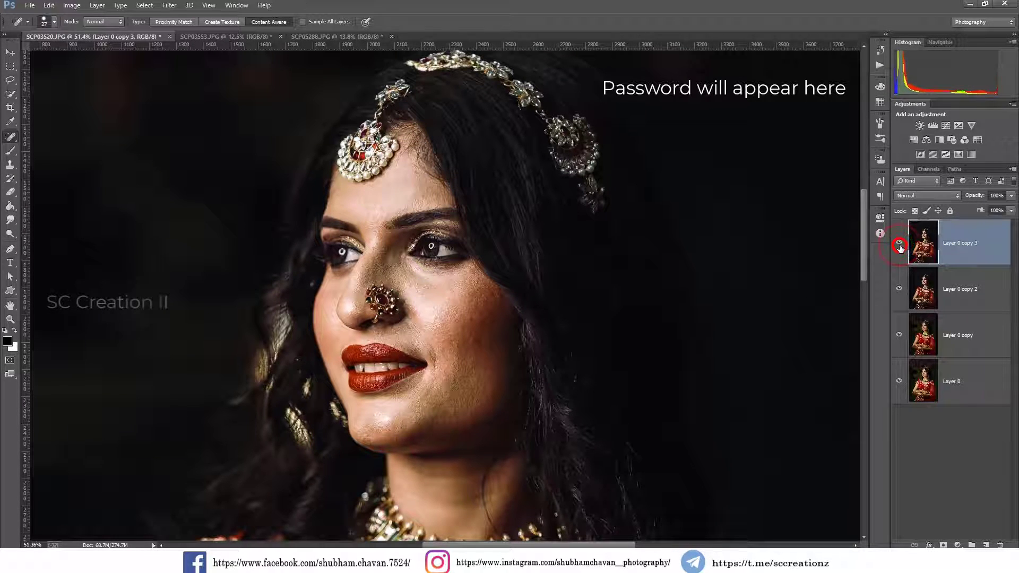
# Blend the skin on the cheek, jaw, nose and forehead with the Mixer Brush at 198 px.
pyautogui.rightClick(8, 155)
pyautogui.click(50, 184)
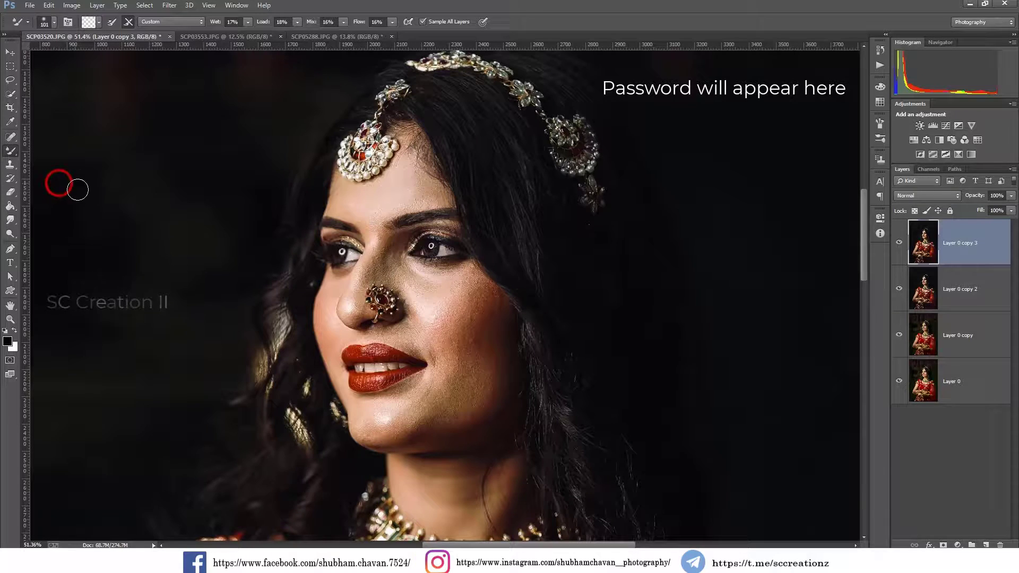
pyautogui.rightClick(490, 341)
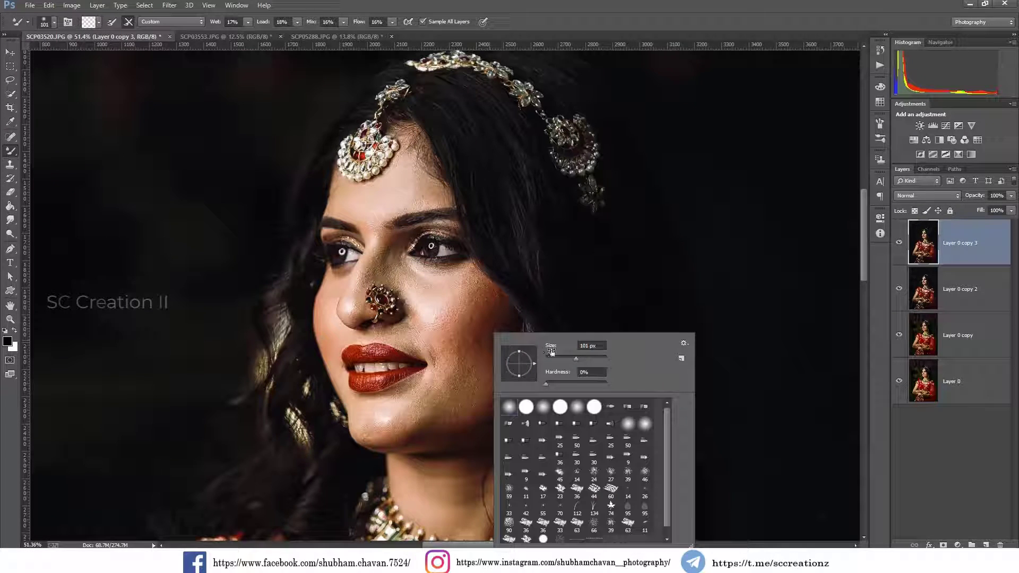
pyautogui.click(470, 319)
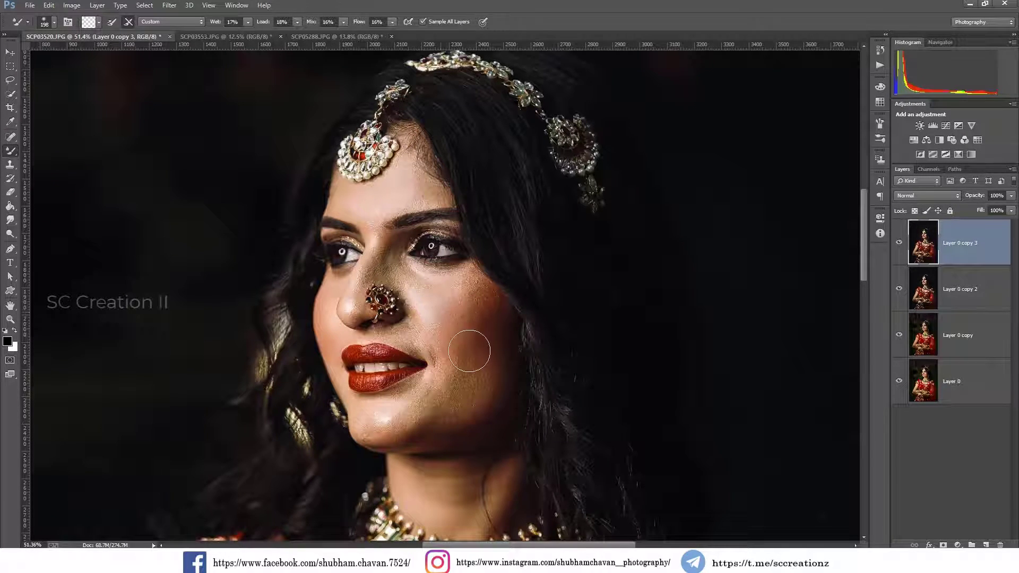
pyautogui.moveTo(475, 302)
pyautogui.mouseDown()
pyautogui.moveTo(439, 289)
pyautogui.moveTo(468, 339)
pyautogui.mouseUp()
pyautogui.moveTo(480, 381); pyautogui.dragTo(447, 394)
pyautogui.moveTo(428, 308); pyautogui.dragTo(383, 255)
pyautogui.moveTo(402, 195); pyautogui.dragTo(385, 204)
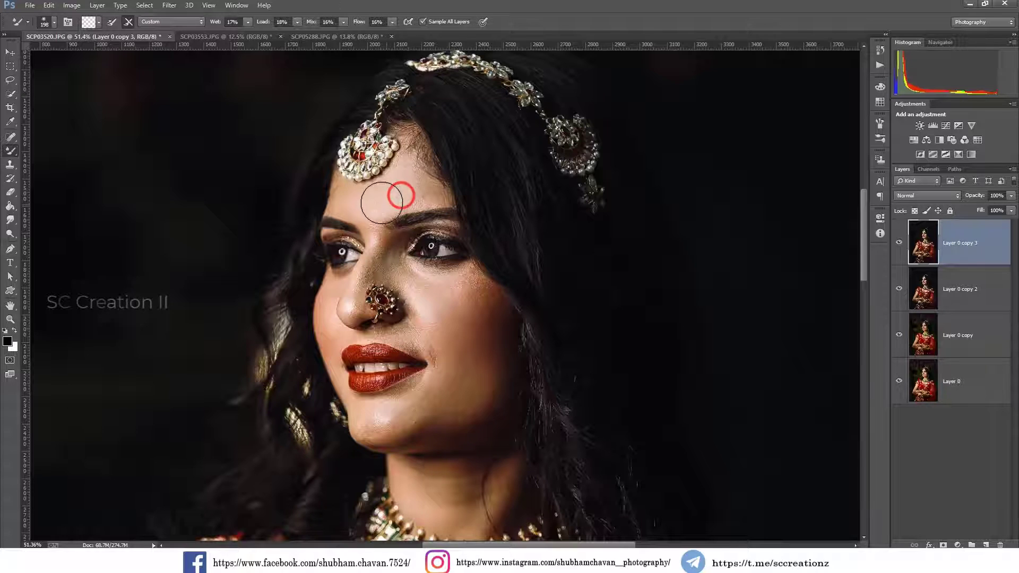
# Enlarge the Mixer Brush to 314 px and smooth the skin on the upper chest and upper arm.
pyautogui.scroll(-5, 419, 249)
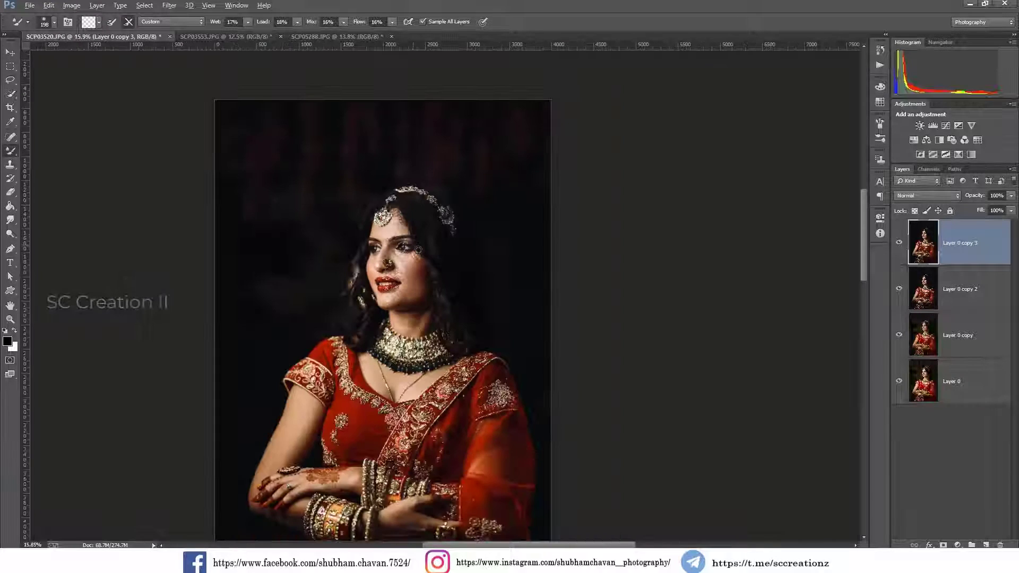
pyautogui.scroll(-2, 419, 250)
pyautogui.scroll(1, 457, 308)
pyautogui.rightClick(475, 328)
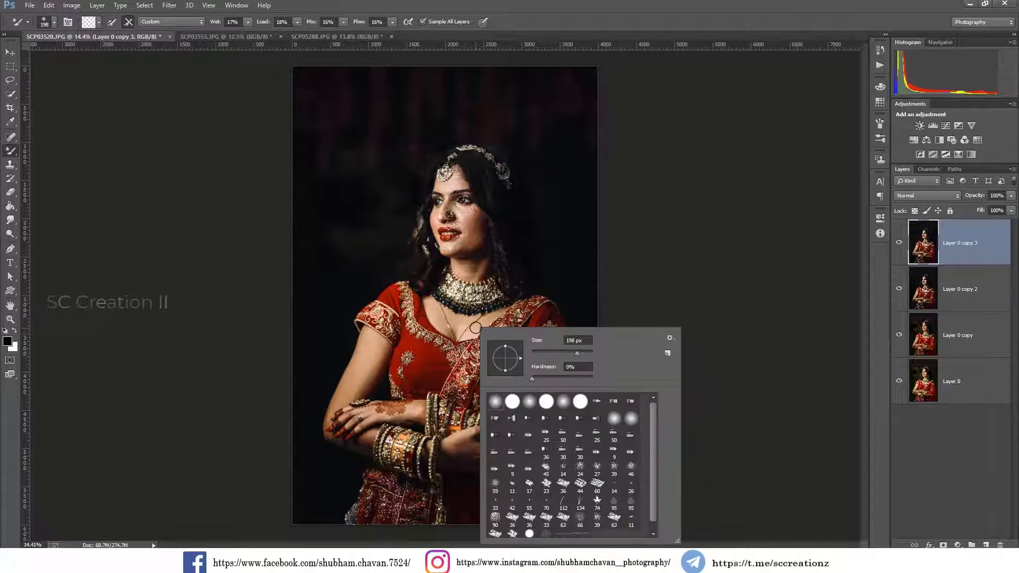
pyautogui.click(443, 324)
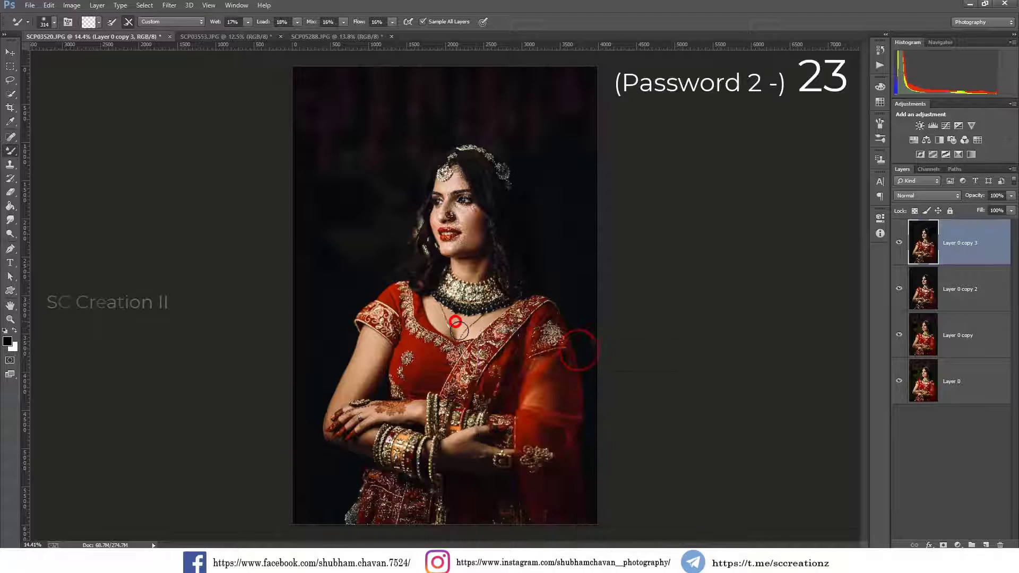
pyautogui.moveTo(365, 363)
pyautogui.mouseDown()
pyautogui.moveTo(363, 386)
pyautogui.moveTo(372, 365)
pyautogui.mouseUp()
pyautogui.scroll(-2, 448, 328)
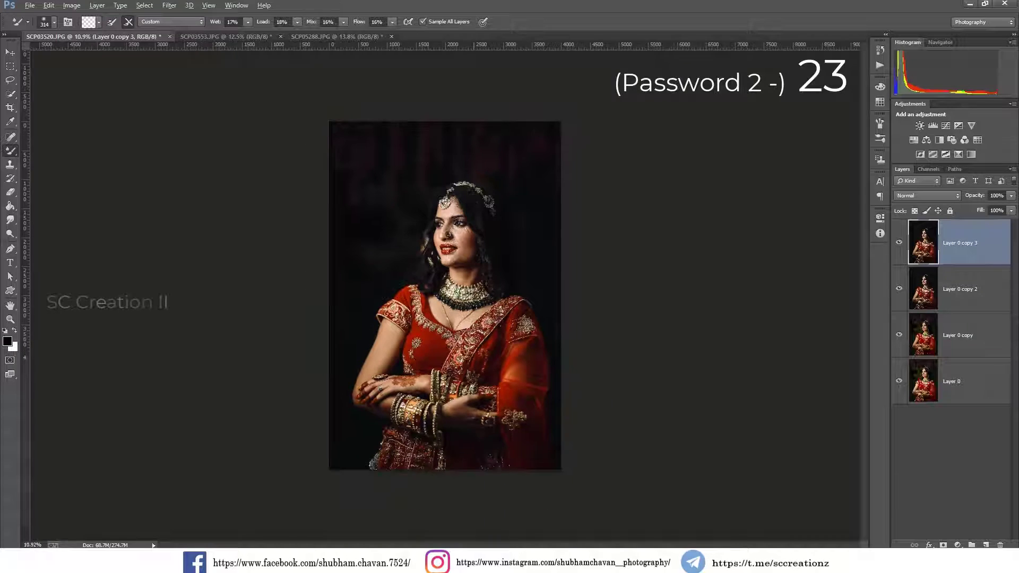
pyautogui.scroll(1, 448, 327)
# Switch to SCP03553.JPG and load the settings file matte blvck preset by SC Creation II.xmp in the Camera Raw Filter.
pyautogui.click(214, 36)
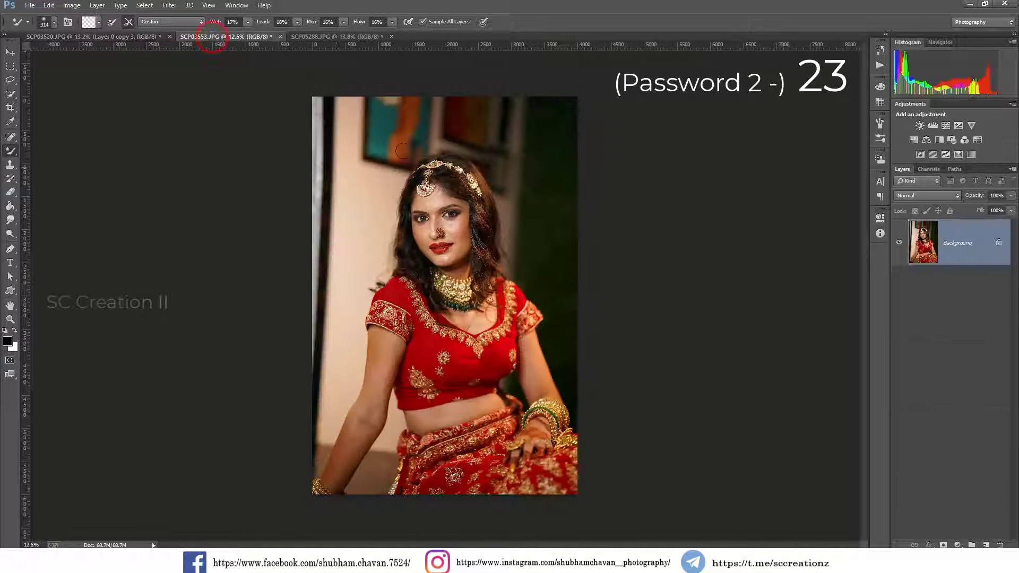
pyautogui.click(179, 6)
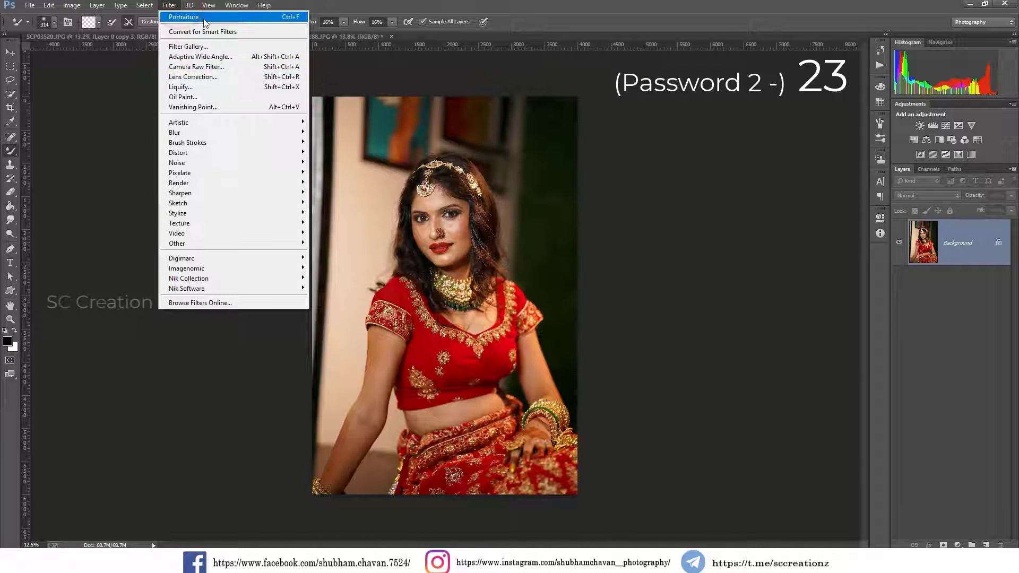
pyautogui.click(212, 67)
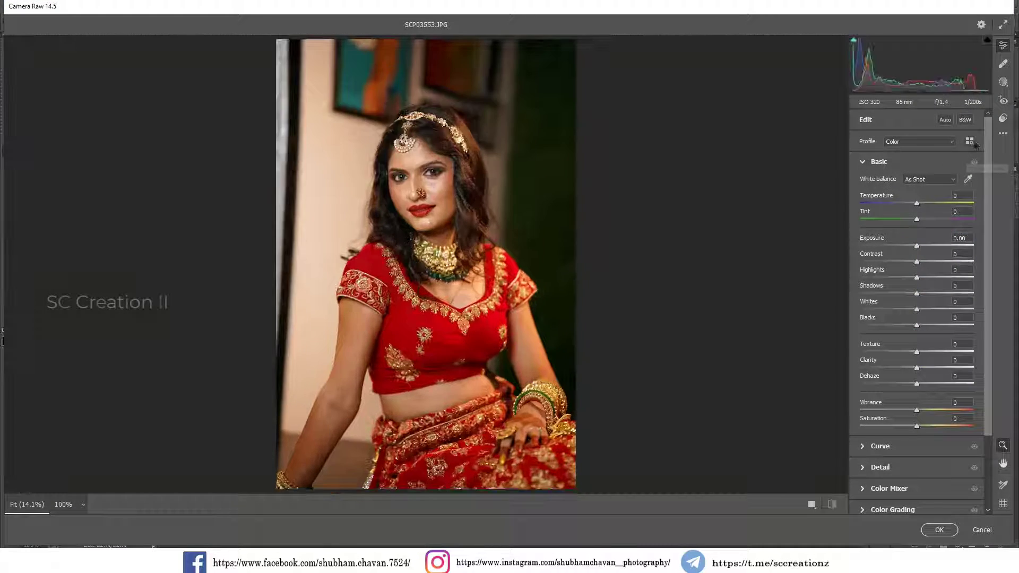
pyautogui.click(1003, 133)
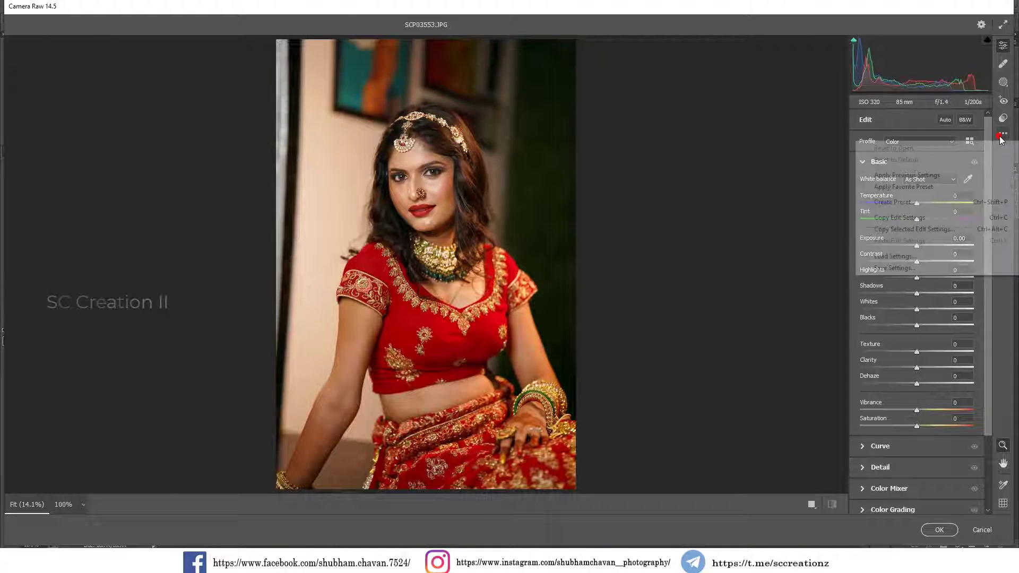
pyautogui.click(907, 257)
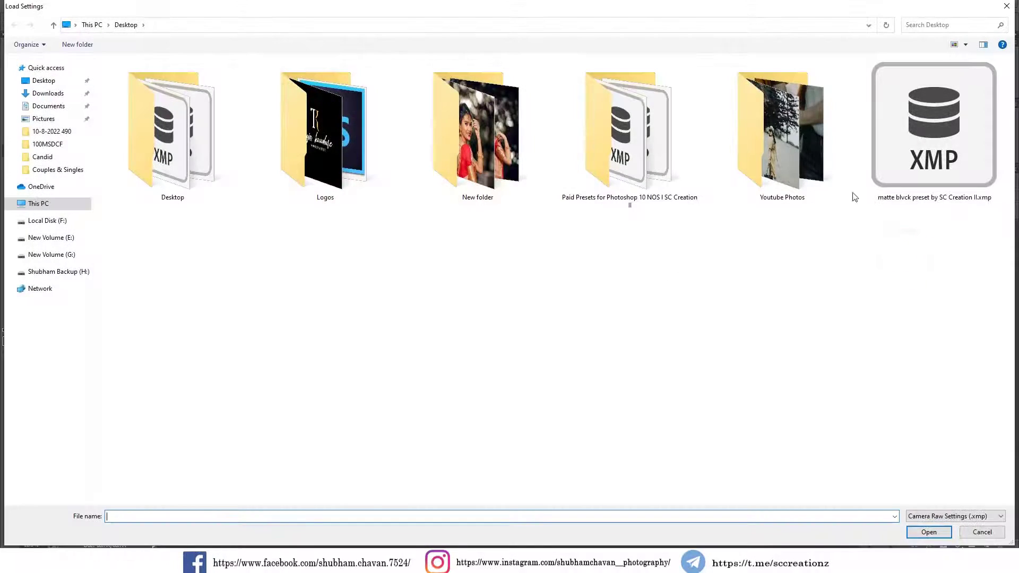
pyautogui.click(944, 156)
pyautogui.doubleClick(944, 155)
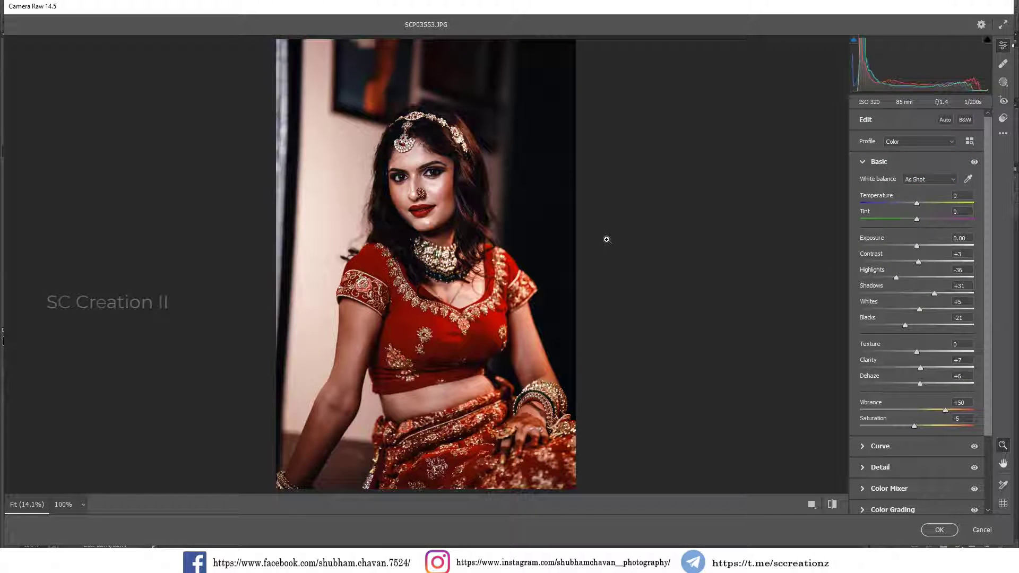
# Check the graded portrait up close, apply the Camera Raw settings, and compare the photo before and after the grade.
pyautogui.click(464, 190)
pyautogui.click(476, 232)
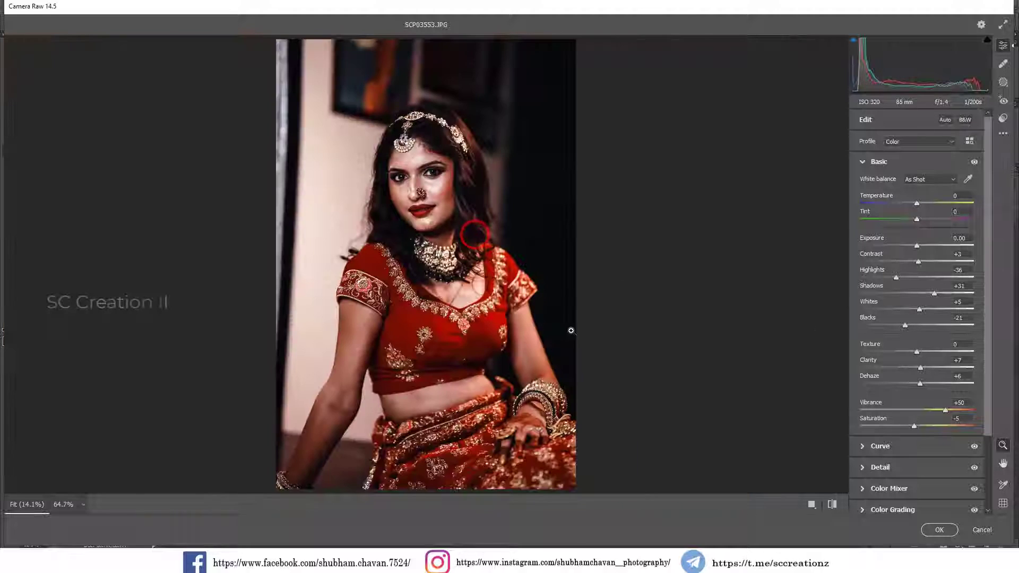
pyautogui.click(945, 529)
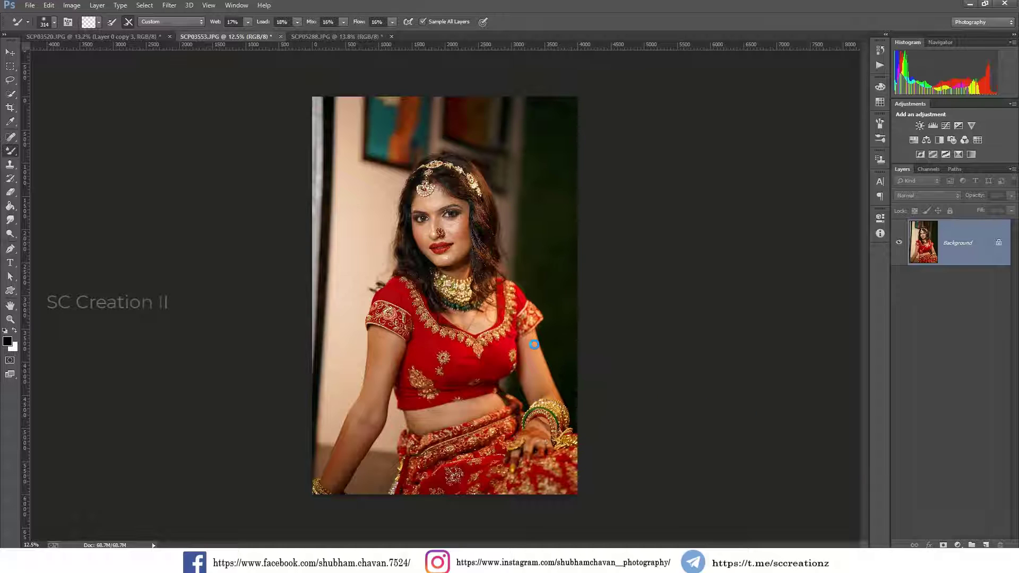
pyautogui.hotkey('ctrl', 'z')
pyautogui.hotkey('ctrl', 'z')
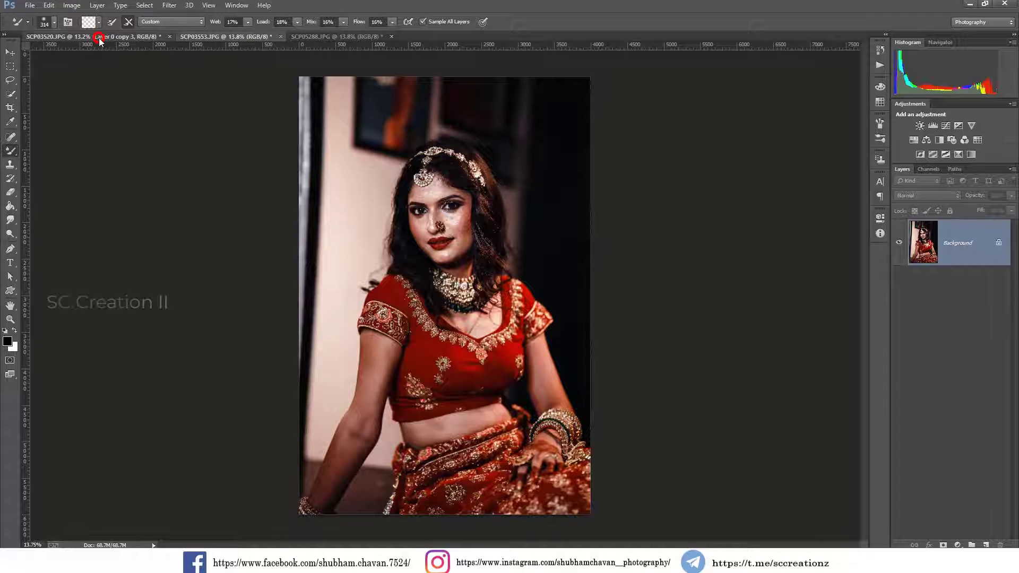
# Switch to SCP05288.JPG and reapply the last-used Camera Raw Filter to it.
pyautogui.click(93, 36)
pyautogui.click(240, 35)
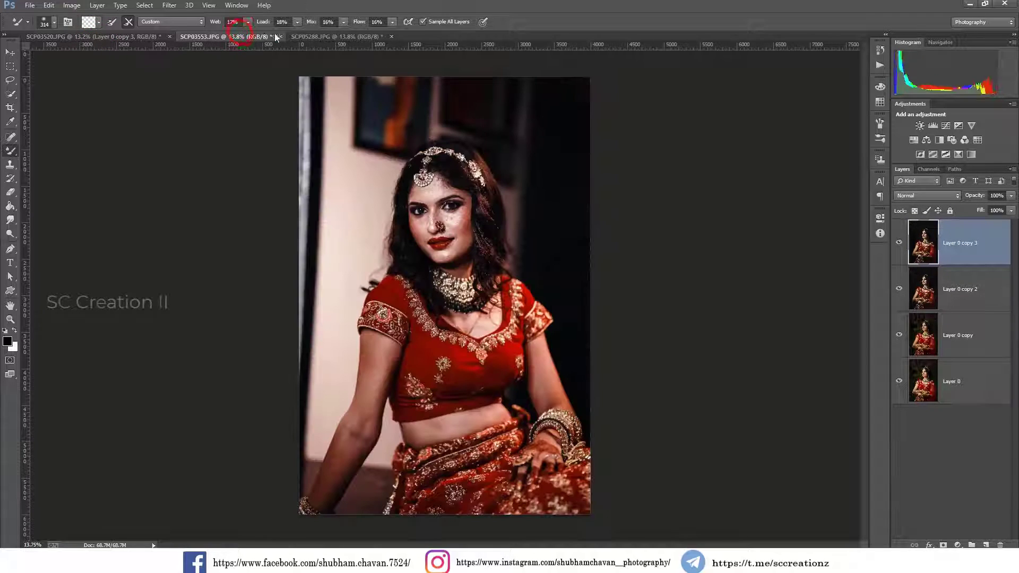
pyautogui.click(342, 36)
pyautogui.click(169, 6)
pyautogui.click(208, 17)
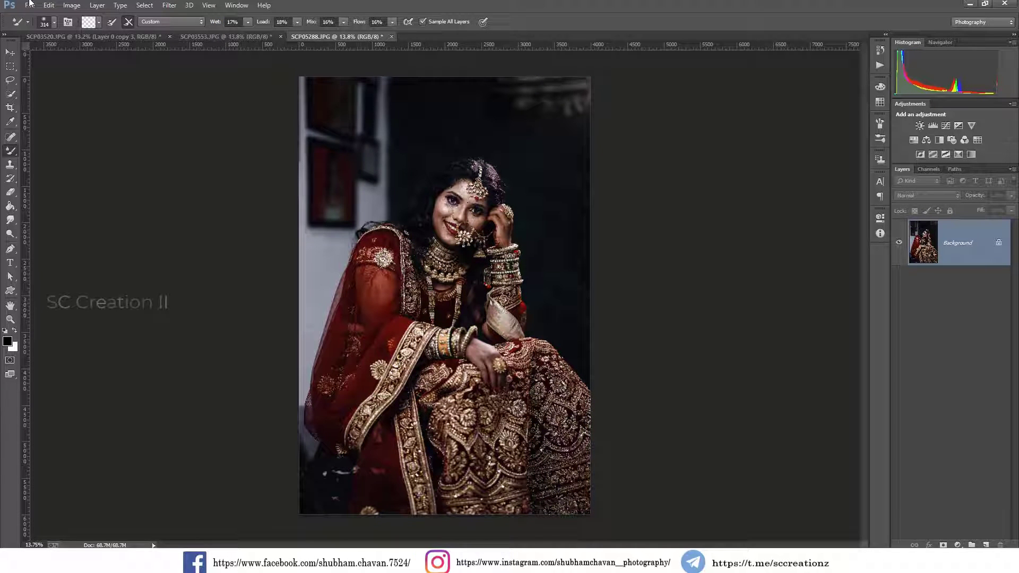
# Brighten SCP05288.JPG with Levels, setting the white input to 247 and the midtones to 1.17.
pyautogui.click(72, 6)
pyautogui.moveTo(90, 27)
pyautogui.click(220, 44)
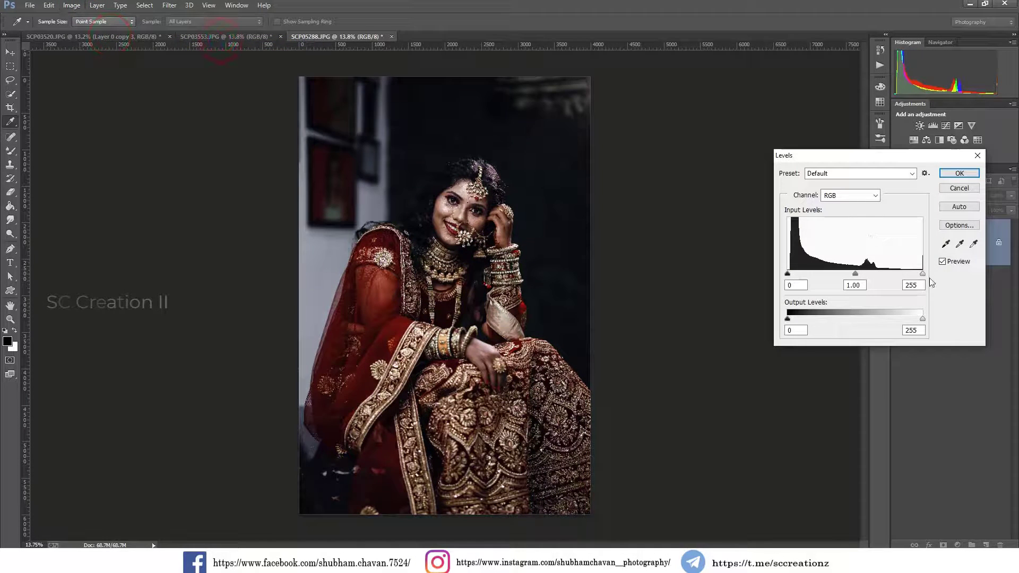
pyautogui.moveTo(922, 274); pyautogui.dragTo(919, 274)
pyautogui.moveTo(855, 274); pyautogui.dragTo(846, 274)
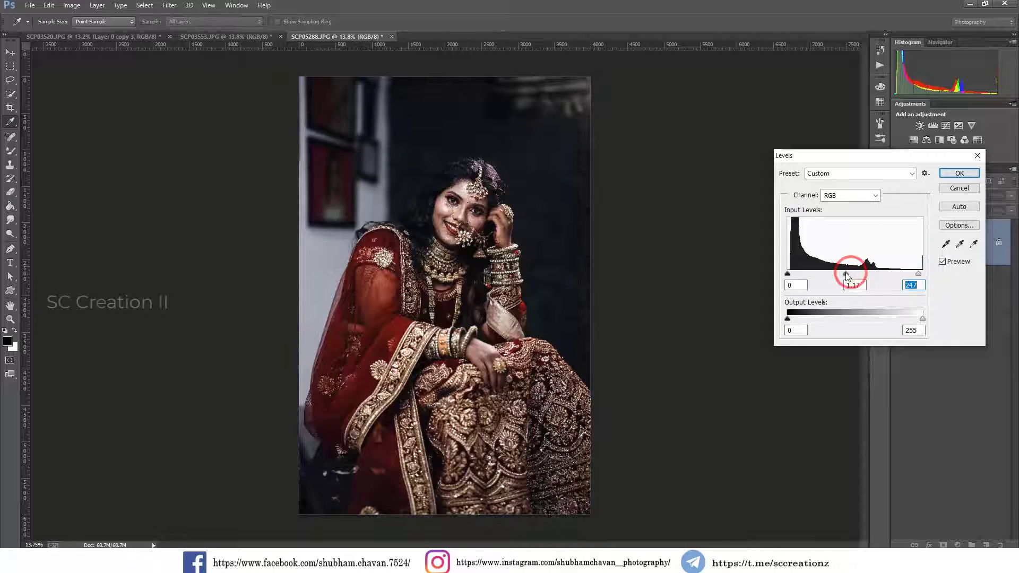
pyautogui.click(959, 173)
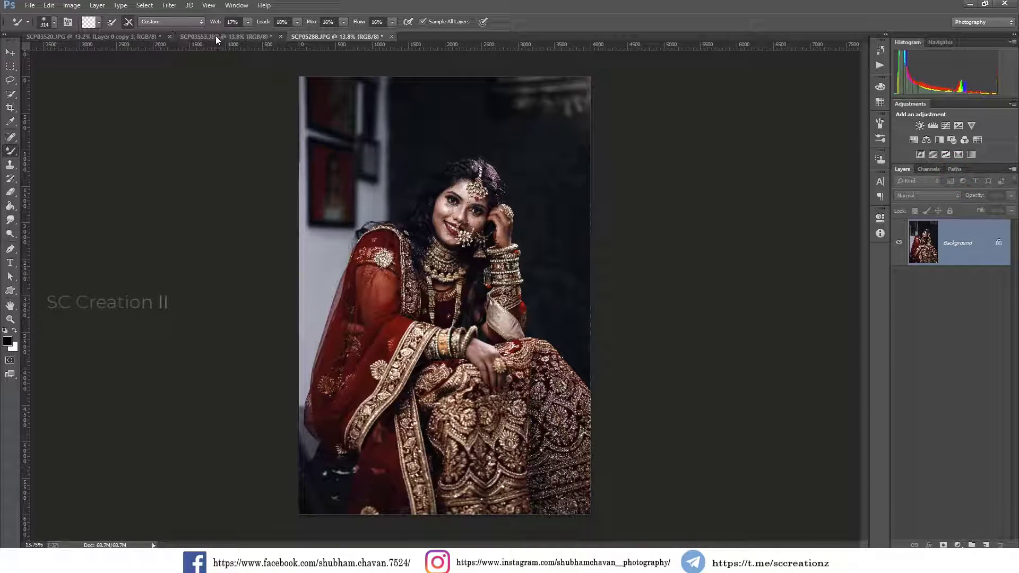
# Review the finished grades of SCP03553.JPG, SCP03520.JPG and SCP05288.JPG against each other.
pyautogui.click(216, 36)
pyautogui.click(144, 36)
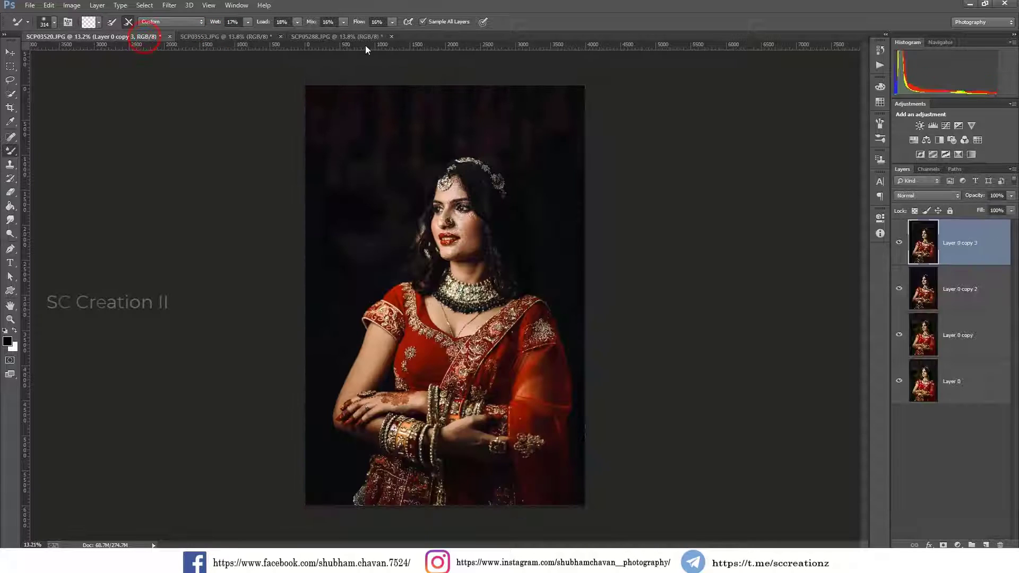
pyautogui.click(336, 36)
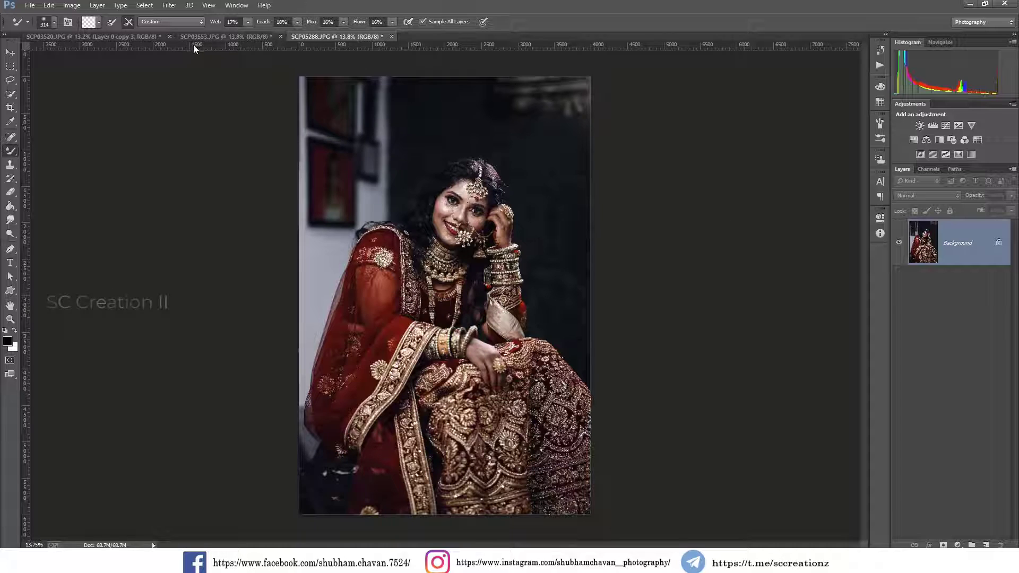
pyautogui.click(113, 37)
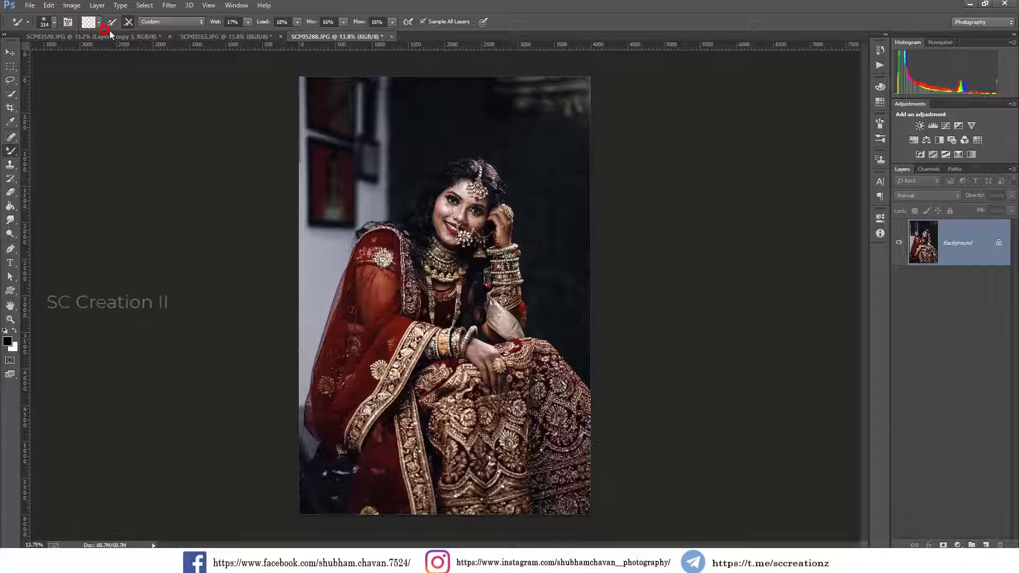
pyautogui.click(223, 37)
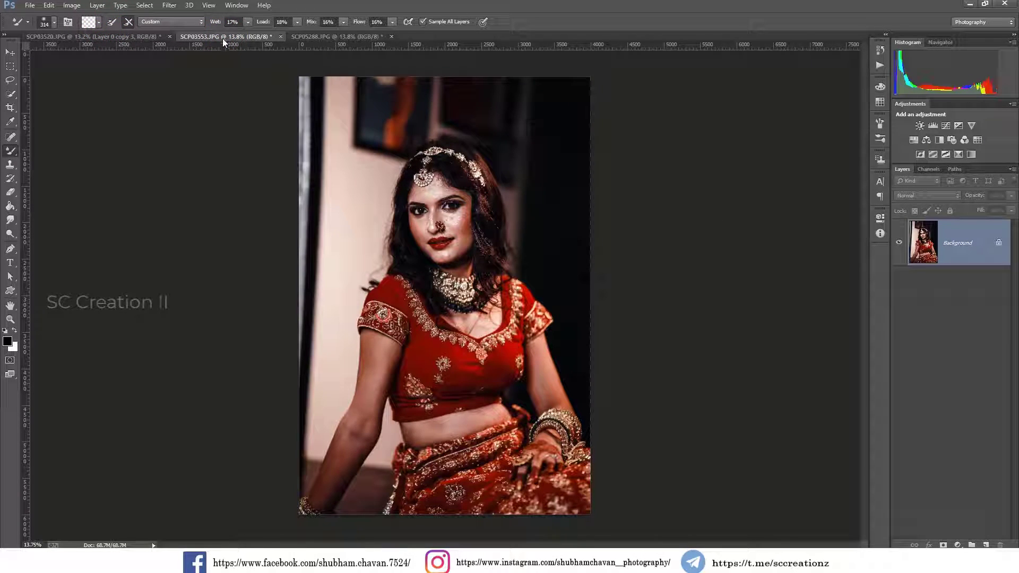